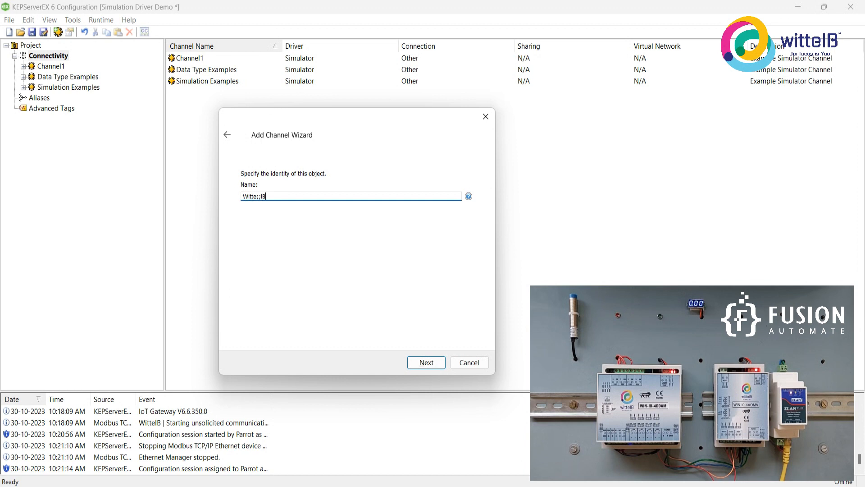
Name the new channel WittelB and accept the default virtual network and network adapter, continuing to the socket settings.
{"action": "type", "text": "B"}
{"action": "key", "text": "Return"}
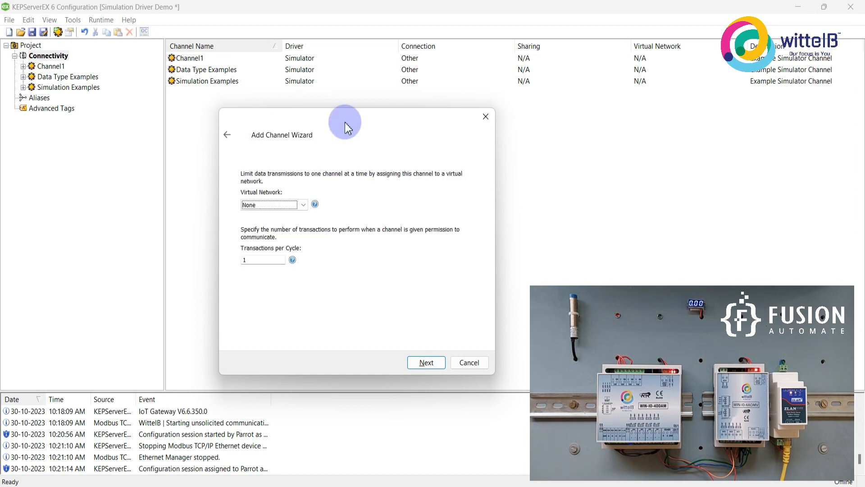
{"action": "key", "text": "Return"}
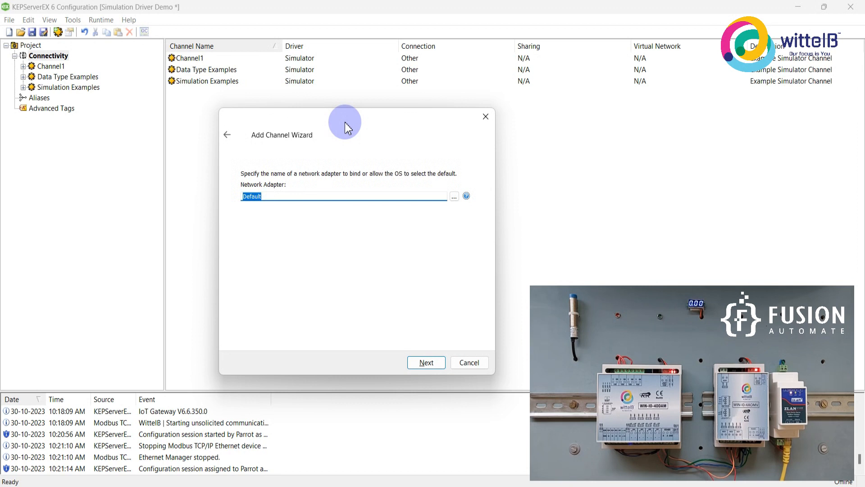
{"action": "key", "text": "Return"}
{"action": "key", "text": "Return"}
{"action": "key", "text": "Return"}
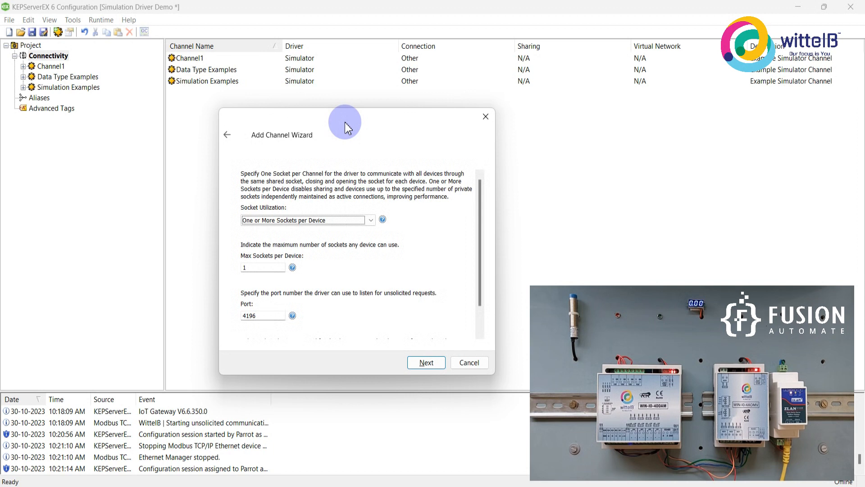
Keep 4196 as the port for unsolicited requests and finish creating the WittelB channel.
{"action": "scroll", "coordinate": [293, 284], "scroll_direction": "down", "scroll_amount": 1}
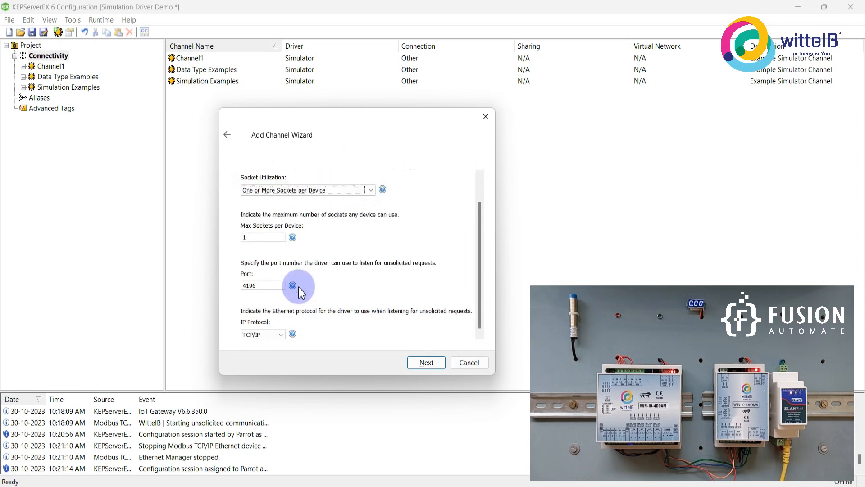
{"action": "left_click", "coordinate": [270, 286]}
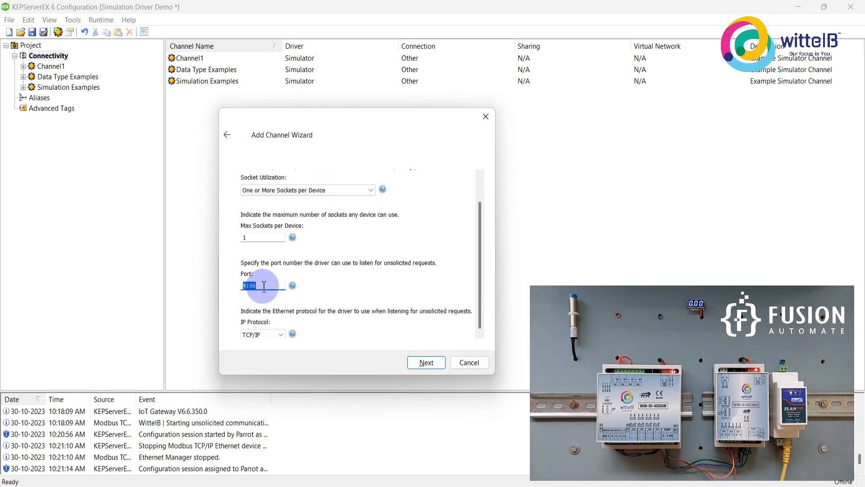
{"action": "left_click_drag", "start_coordinate": [267, 286], "coordinate": [239, 286]}
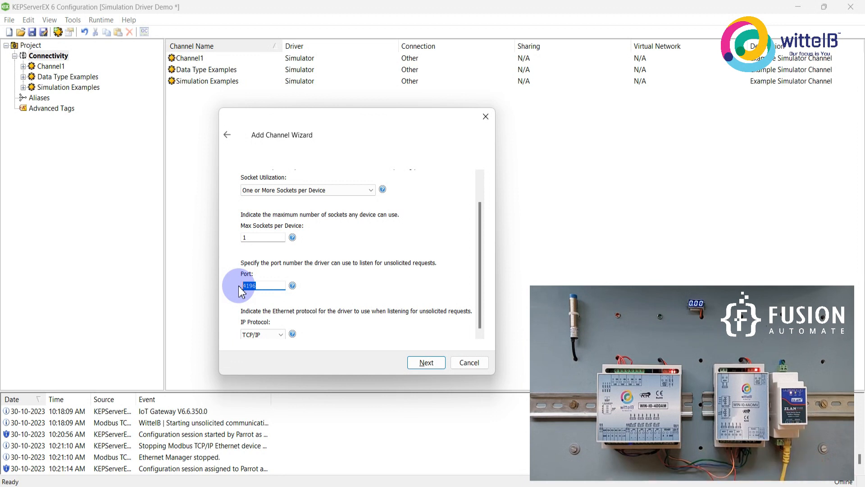
{"action": "left_click_drag", "start_coordinate": [275, 284], "coordinate": [239, 284]}
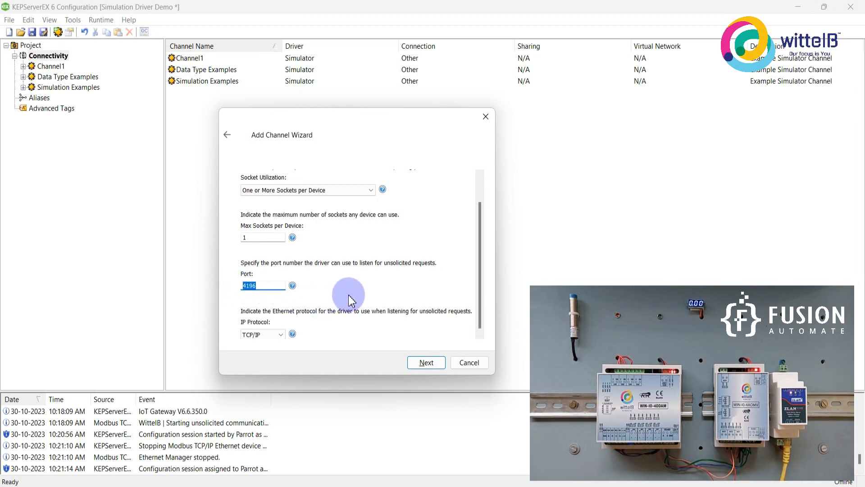
{"action": "left_click", "coordinate": [422, 364]}
{"action": "left_click", "coordinate": [420, 362]}
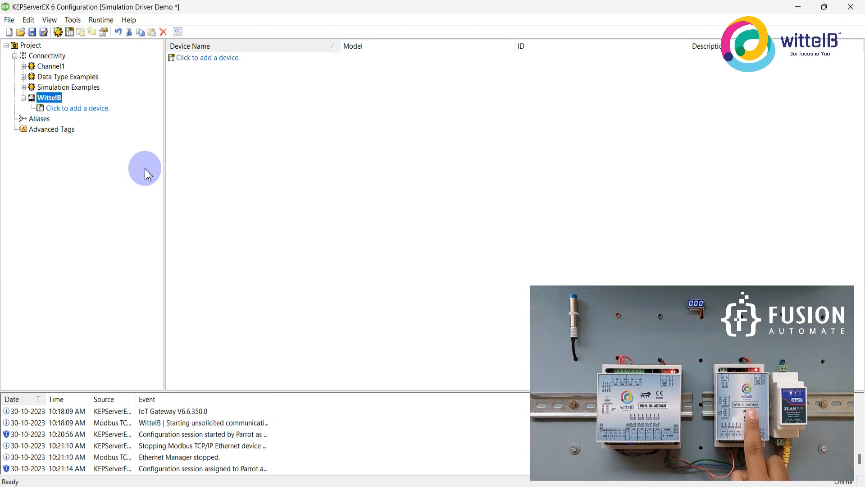
Add a device named 4DDAM to the WittelB channel, using the Modbus model.
{"action": "left_click", "coordinate": [77, 109]}
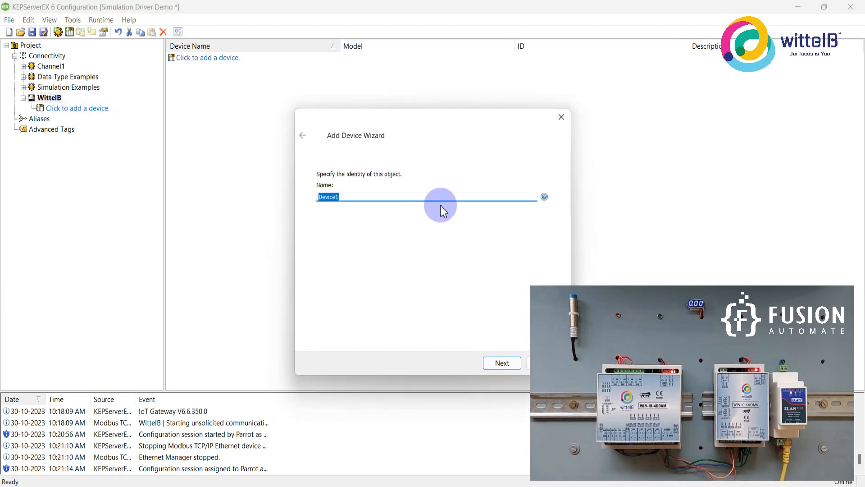
{"action": "type", "text": "4DDAM"}
{"action": "key", "text": "Return"}
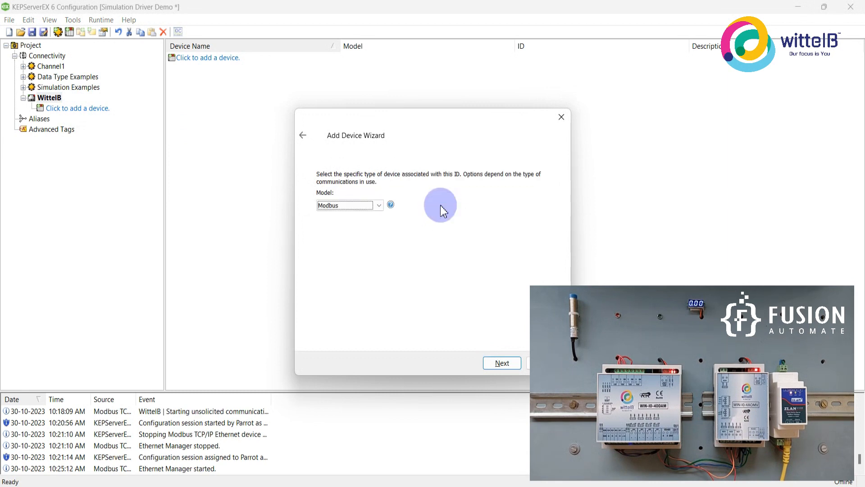
{"action": "key", "text": "Return"}
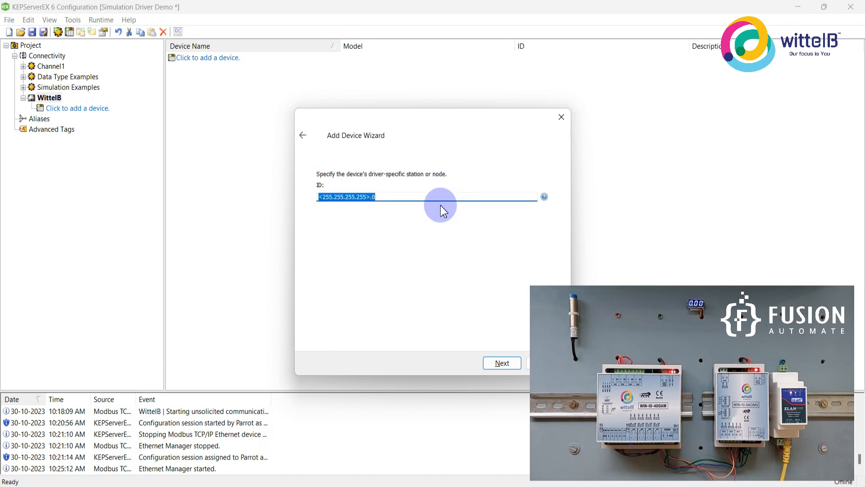
Set the 4DDAM device ID to <192.168.1.200>.1.
{"action": "key", "text": "End"}
{"action": "key", "text": "shift+Left"}
{"action": "key", "text": "shift+Left"}
{"action": "key", "text": "shift+Left"}
{"action": "key", "text": "shift+Left"}
{"action": "key", "text": "shift+Left"}
{"action": "key", "text": "shift+Left"}
{"action": "key", "text": "shift+Left"}
{"action": "key", "text": "shift+Left"}
{"action": "key", "text": "shift+Left"}
{"action": "key", "text": "shift+Left"}
{"action": "key", "text": "shift+Left"}
{"action": "key", "text": "shift+Left"}
{"action": "key", "text": "shift+Left"}
{"action": "key", "text": "shift+Left"}
{"action": "key", "text": "shift+Left"}
{"action": "type", "text": "192.168.1.200"}
{"action": "key", "text": "BackSpace"}
{"action": "type", "text": "1"}
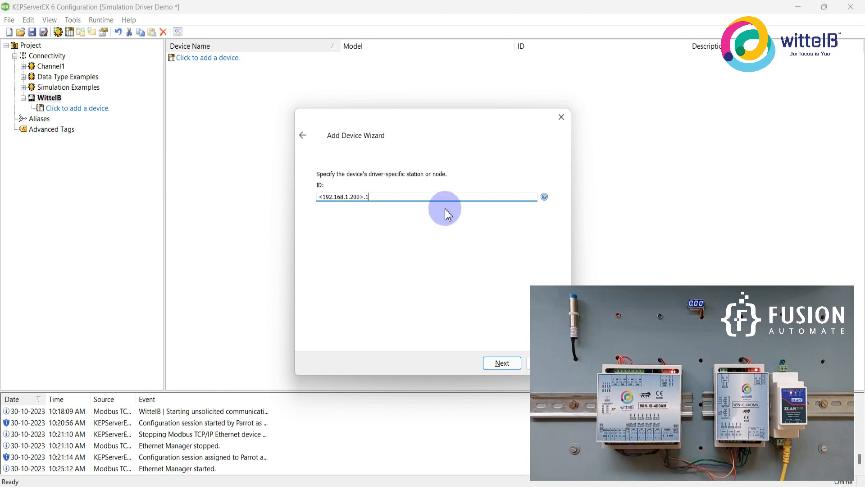
Accept the default scan mode, timeout and tag generation settings for the 4DDAM device.
{"action": "left_click_drag", "start_coordinate": [415, 128], "coordinate": [360, 119]}
{"action": "left_click", "coordinate": [445, 357]}
{"action": "left_click", "coordinate": [445, 357]}
{"action": "scroll", "coordinate": [446, 357], "scroll_direction": "down", "scroll_amount": 3}
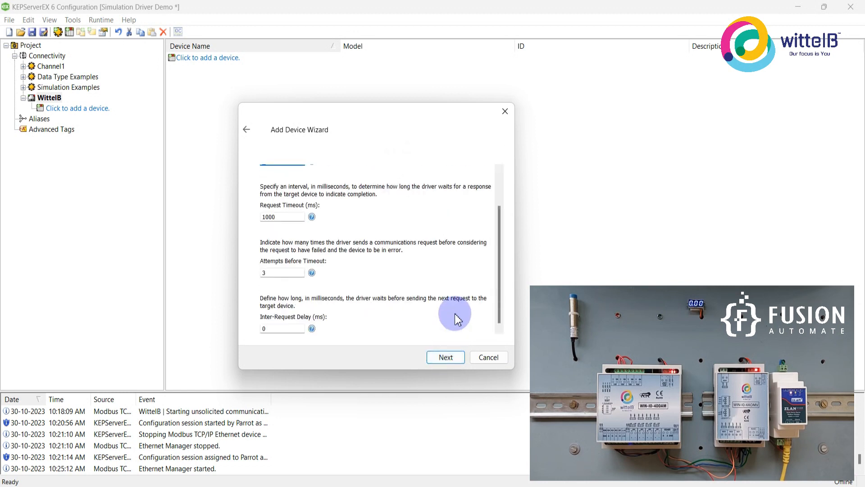
{"action": "left_click", "coordinate": [446, 357]}
{"action": "left_click", "coordinate": [446, 357]}
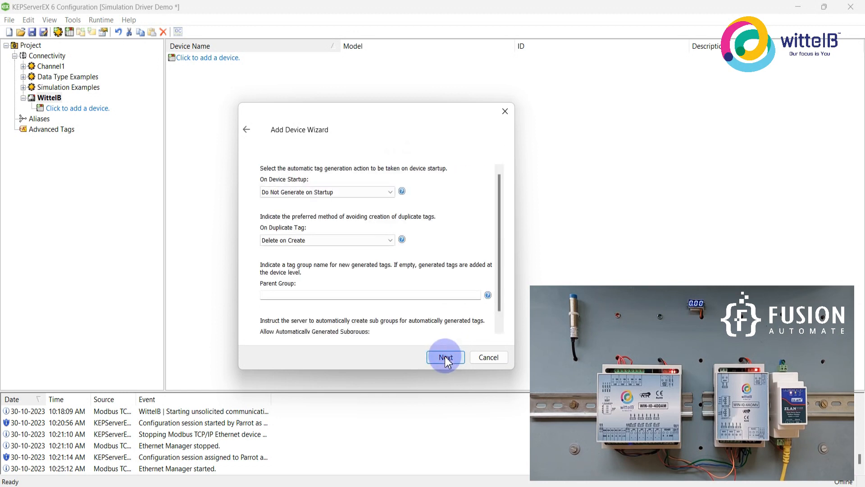
{"action": "left_click", "coordinate": [442, 358]}
Set the 4DDAM device's port to 4196, keeping TCP/IP as the protocol.
{"action": "left_click", "coordinate": [286, 212]}
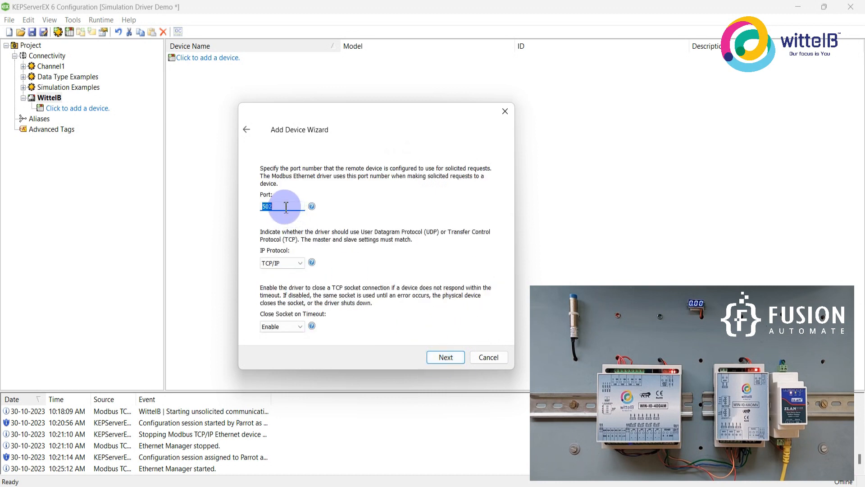
{"action": "type", "text": "4196"}
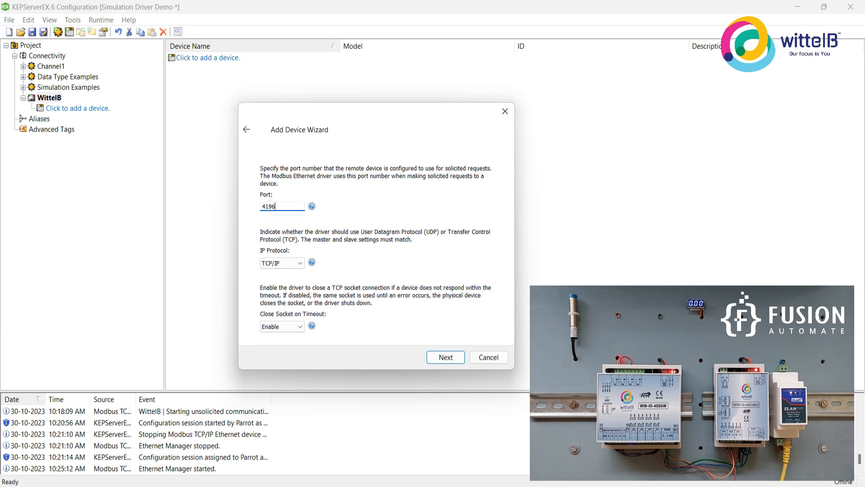
{"action": "left_click", "coordinate": [446, 357]}
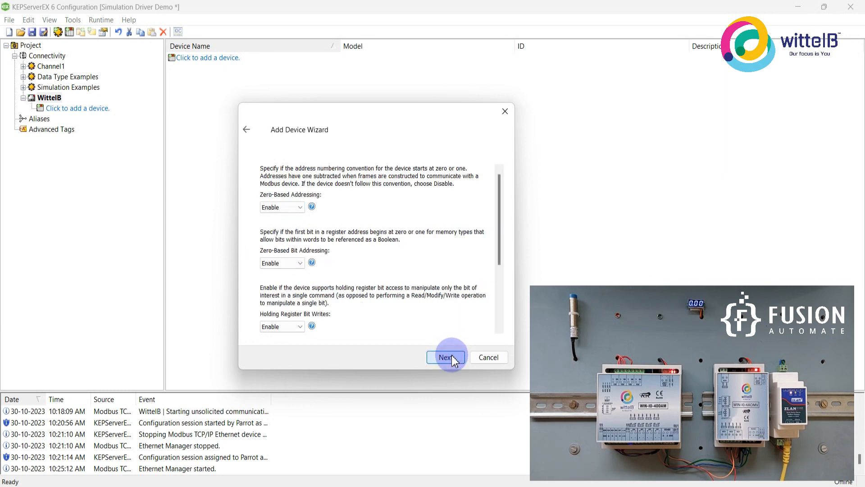
Accept the default addressing and block size settings and finish creating the 4DDAM device.
{"action": "left_click", "coordinate": [453, 357]}
{"action": "left_click", "coordinate": [454, 357]}
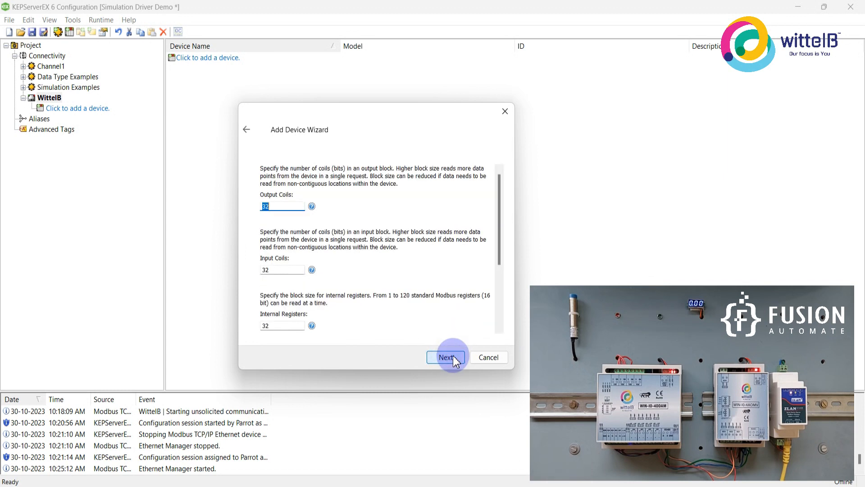
{"action": "left_click", "coordinate": [453, 357]}
{"action": "left_click", "coordinate": [453, 357]}
{"action": "left_click", "coordinate": [454, 357]}
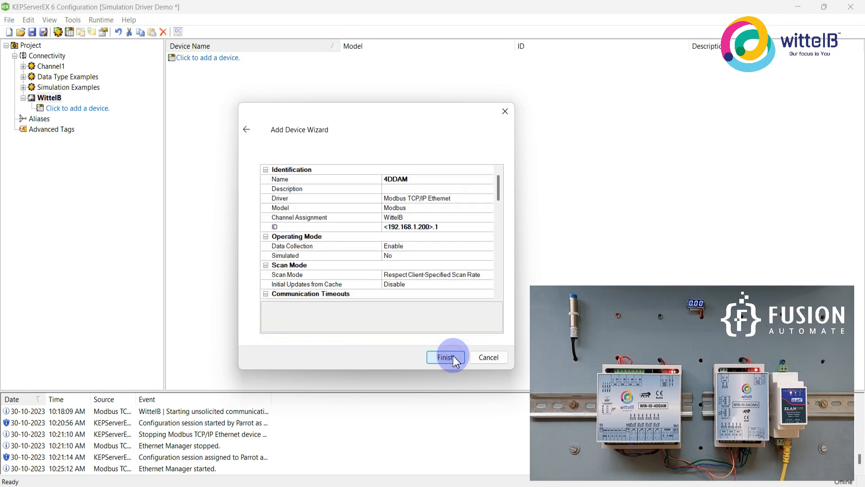
{"action": "left_click", "coordinate": [450, 358]}
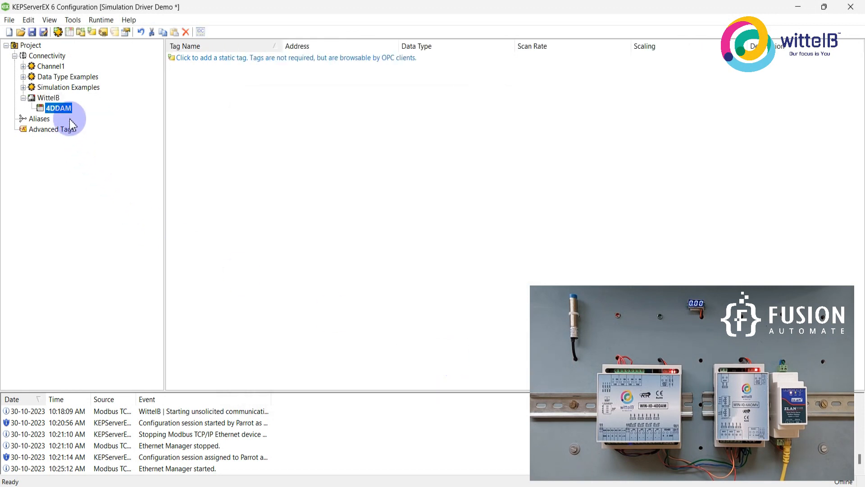
Add a second device named 4AOMV to the WittelB channel, using the Modbus model.
{"action": "right_click", "coordinate": [53, 98]}
{"action": "left_click", "coordinate": [79, 107]}
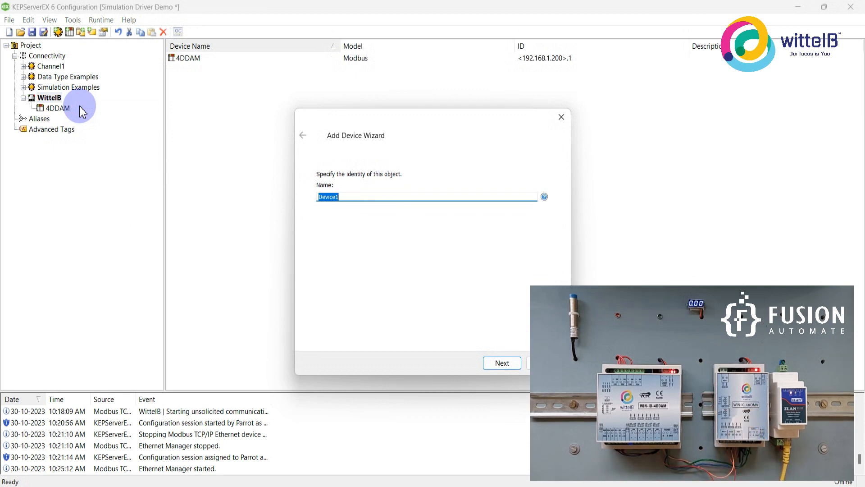
{"action": "type", "text": "4AOMV"}
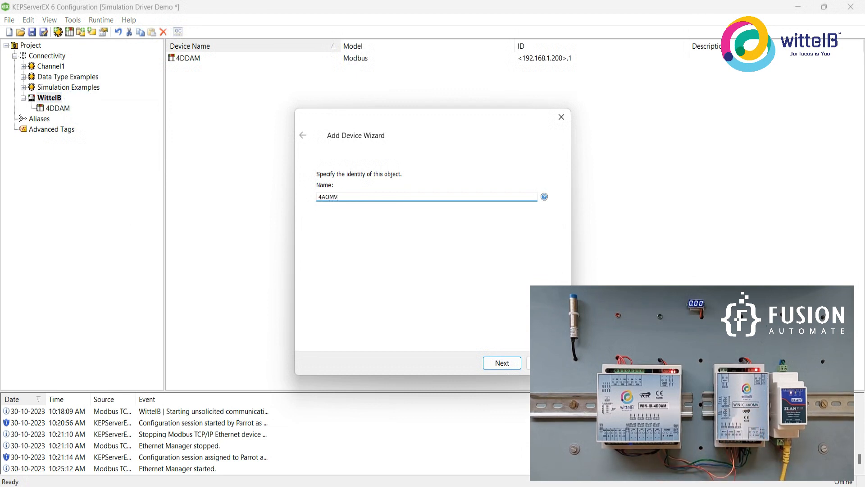
{"action": "key", "text": "Return"}
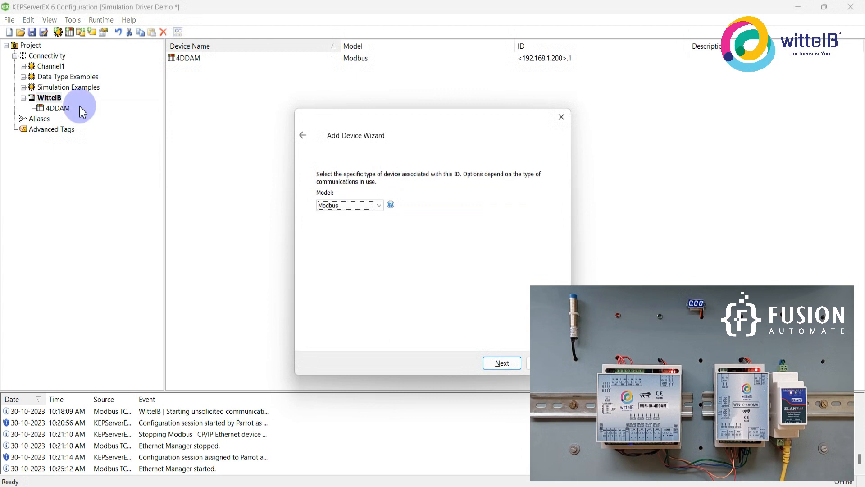
{"action": "left_click_drag", "start_coordinate": [429, 120], "coordinate": [359, 121]}
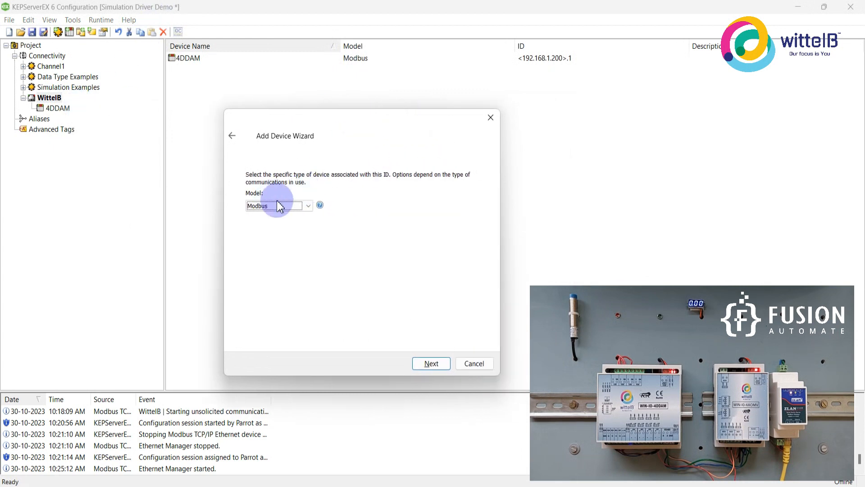
{"action": "left_click", "coordinate": [432, 363]}
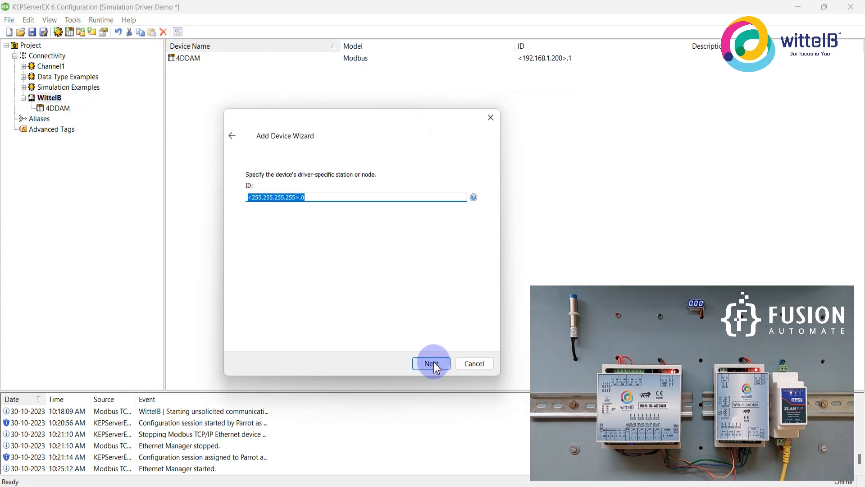
Set the IP address in the 4AOMV device ID to 192.168.1.200 and confirm the ID.
{"action": "key", "text": "Left"}
{"action": "key", "text": "Right"}
{"action": "key", "text": "Right"}
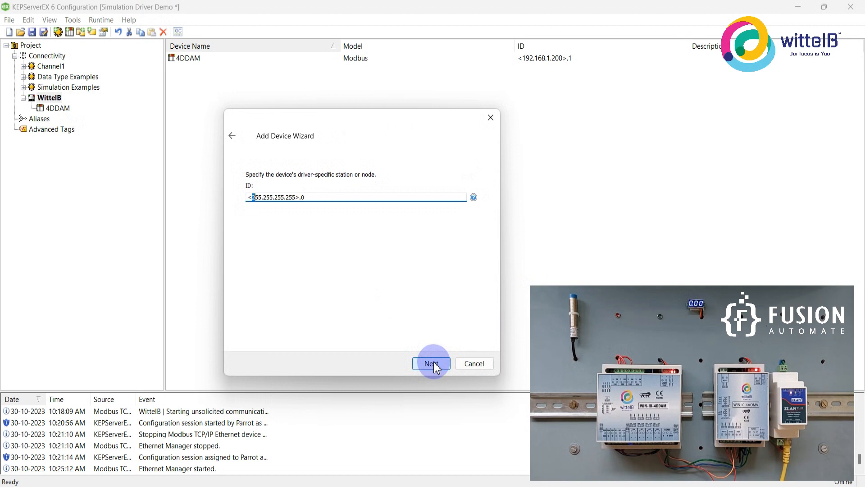
{"action": "key", "text": "shift+Right"}
{"action": "key", "text": "shift+Right"}
{"action": "key", "text": "shift+Right"}
{"action": "key", "text": "shift+Right"}
{"action": "key", "text": "shift+Right"}
{"action": "key", "text": "shift+Right"}
{"action": "key", "text": "shift+Right"}
{"action": "key", "text": "shift+Right"}
{"action": "key", "text": "shift+Right"}
{"action": "key", "text": "shift+Right"}
{"action": "key", "text": "shift+Right"}
{"action": "key", "text": "shift+Right"}
{"action": "key", "text": "shift+Right"}
{"action": "key", "text": "shift+Right"}
{"action": "type", "text": "192.168"}
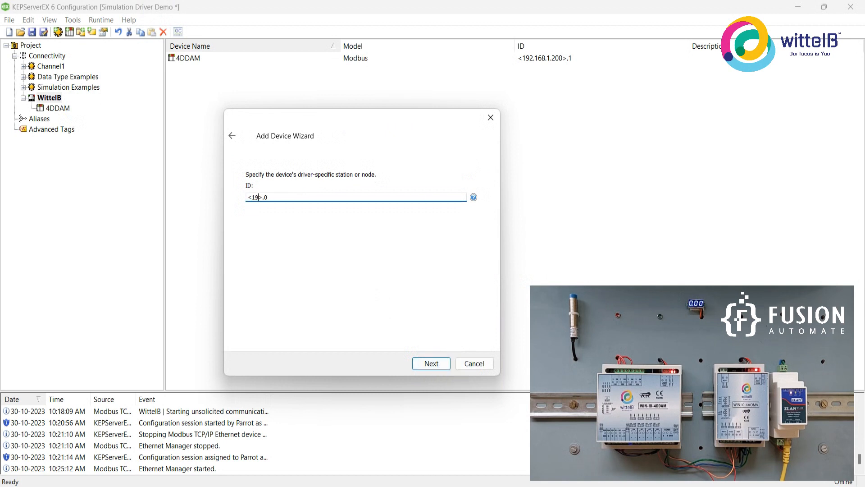
{"action": "type", "text": ".1.200"}
{"action": "left_click", "coordinate": [446, 365]}
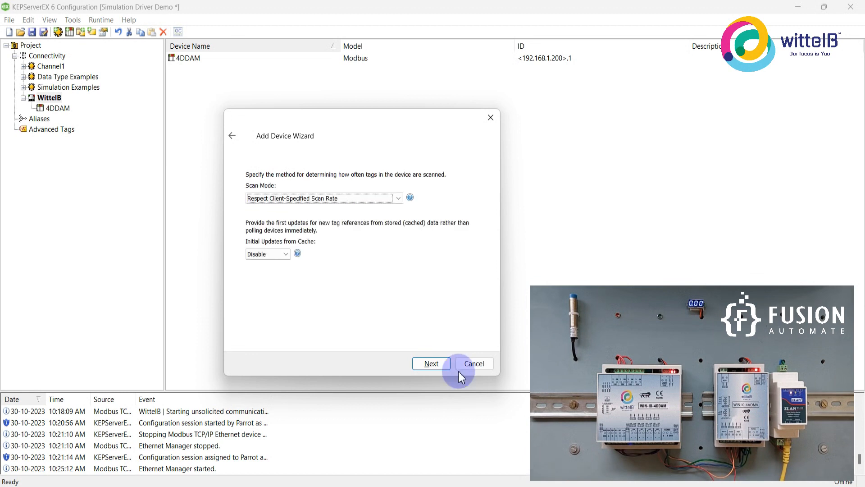
Accept the default scan mode, timeout and tag generation settings for the 4AOMV device.
{"action": "left_click", "coordinate": [458, 371]}
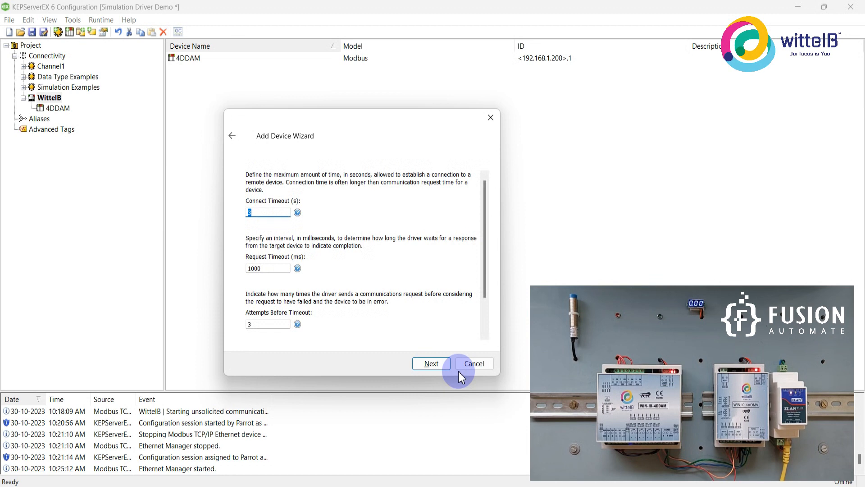
{"action": "left_click", "coordinate": [433, 362]}
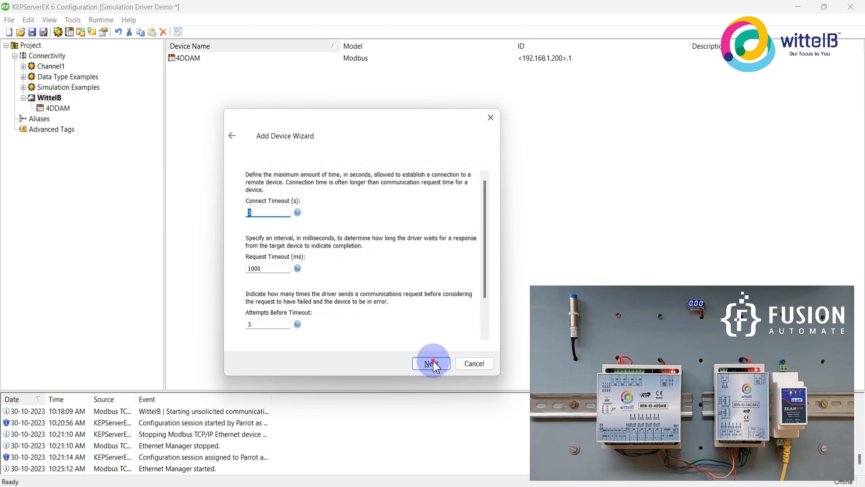
{"action": "left_click", "coordinate": [431, 363]}
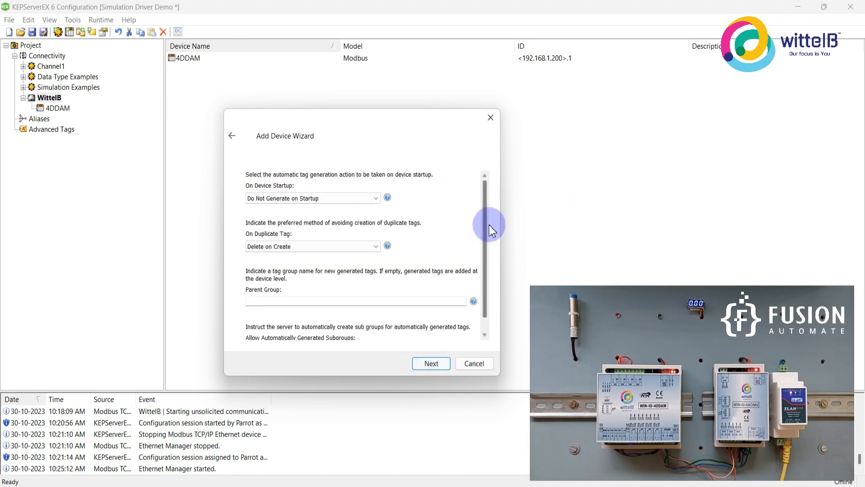
{"action": "scroll", "coordinate": [490, 233], "scroll_direction": "down", "scroll_amount": 2}
{"action": "left_click", "coordinate": [432, 363]}
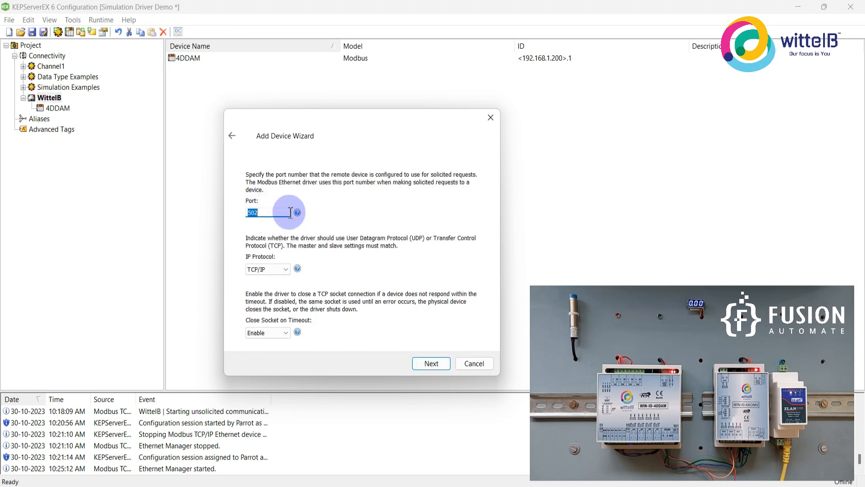
Set the 4AOMV device's port to 4196, accept the remaining default settings and finish creating the device.
{"action": "type", "text": "4196"}
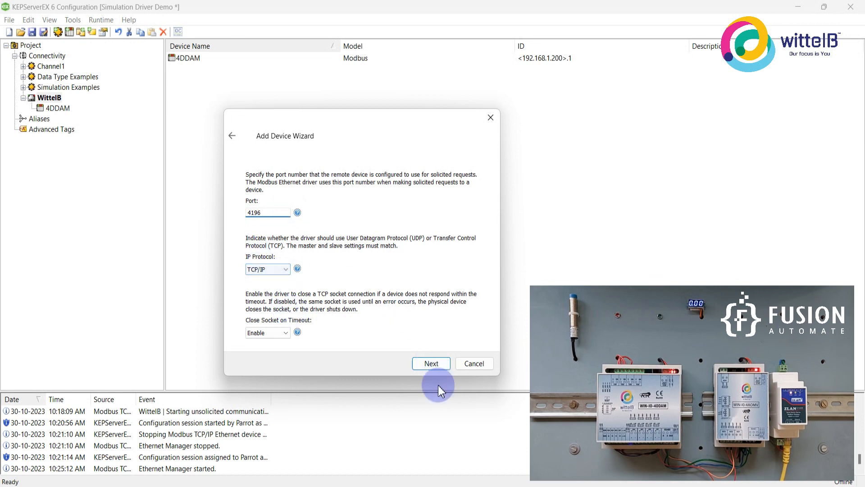
{"action": "left_click", "coordinate": [439, 367]}
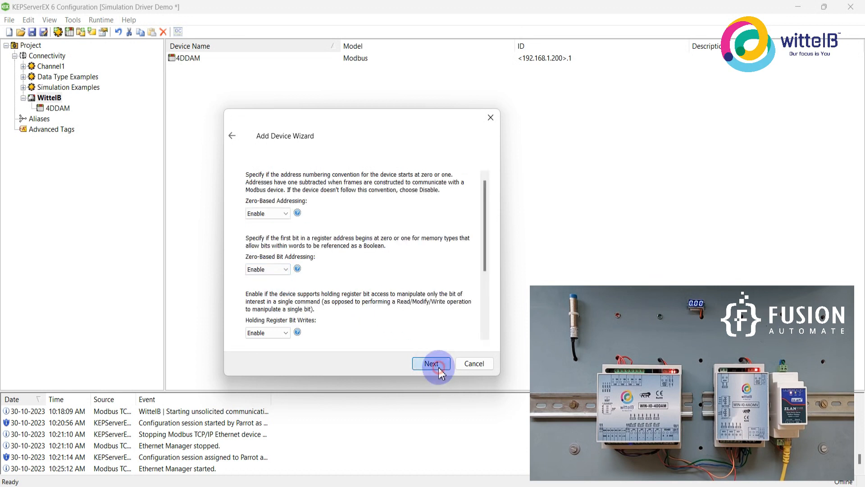
{"action": "left_click", "coordinate": [439, 367]}
{"action": "left_click", "coordinate": [439, 366]}
{"action": "left_click", "coordinate": [439, 367]}
{"action": "left_click", "coordinate": [438, 367]}
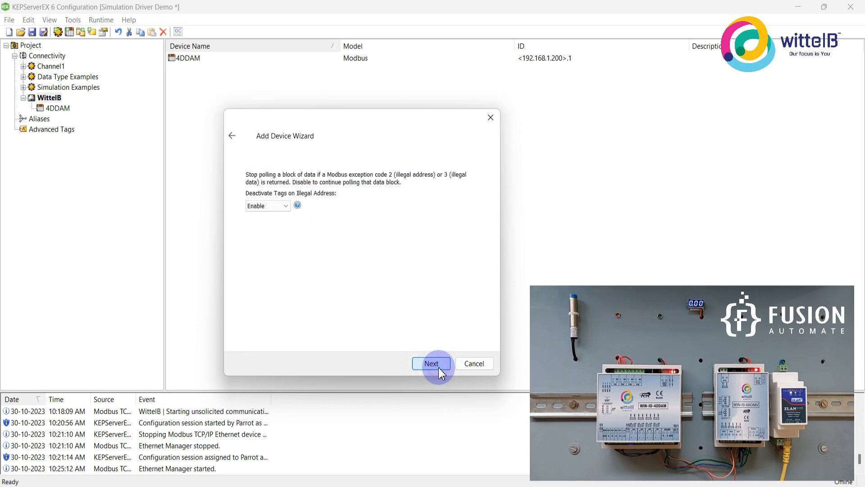
{"action": "left_click", "coordinate": [438, 366]}
{"action": "left_click", "coordinate": [439, 367]}
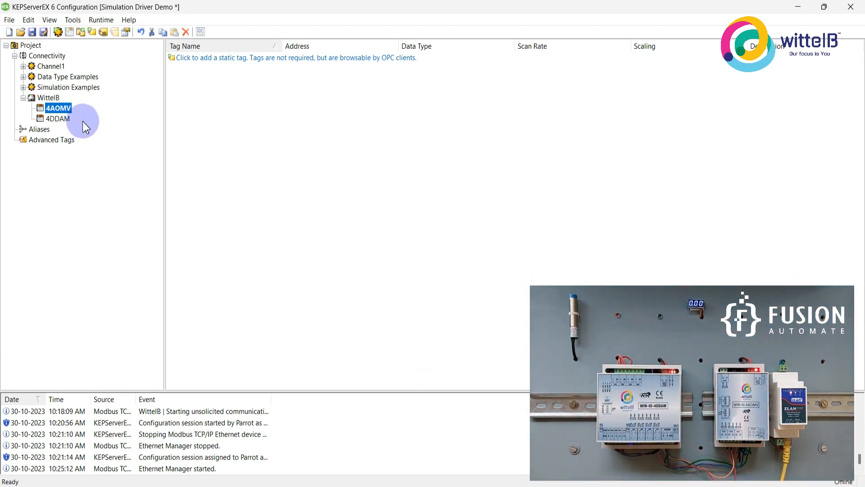
Add a static tag named DO1 with address 00001 to the 4DDAM device.
{"action": "left_click", "coordinate": [58, 118]}
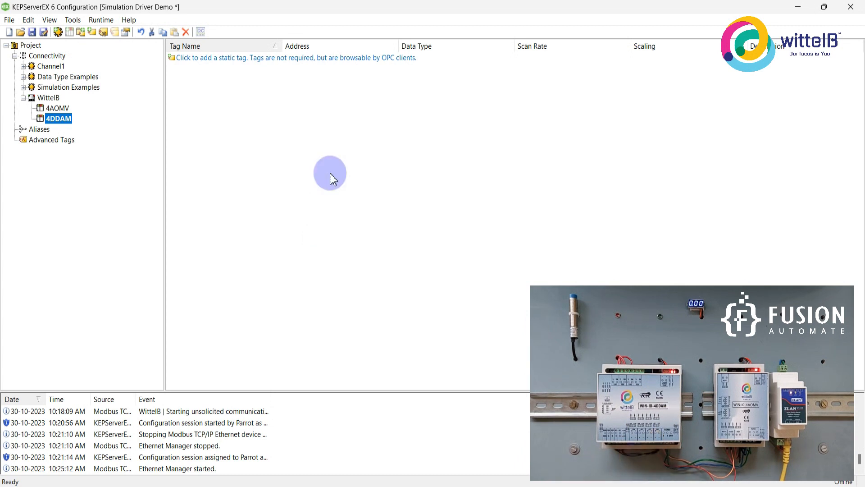
{"action": "left_click", "coordinate": [328, 58]}
{"action": "left_click_drag", "start_coordinate": [455, 143], "coordinate": [377, 129]}
{"action": "type", "text": "DO1"}
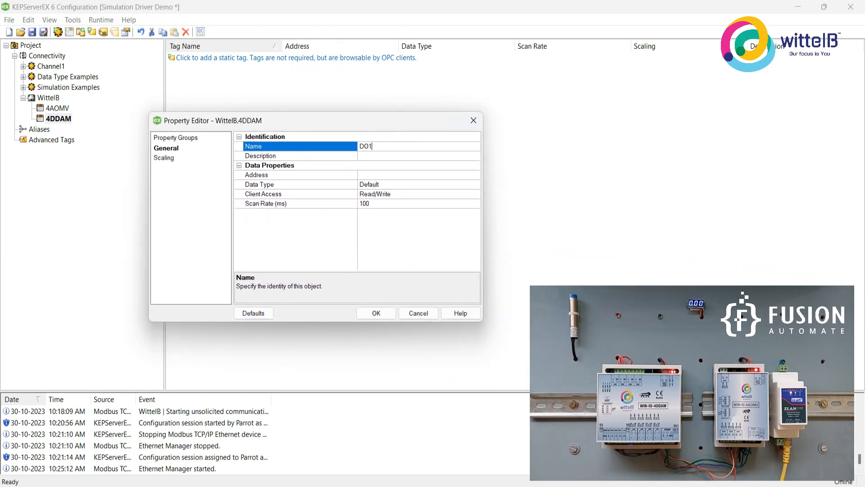
{"action": "left_click", "coordinate": [378, 176]}
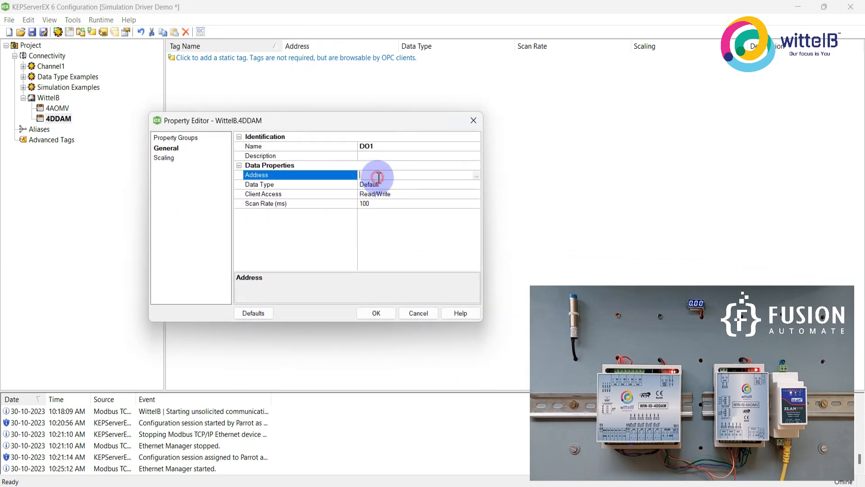
{"action": "type", "text": "000"}
{"action": "left_click", "coordinate": [368, 317]}
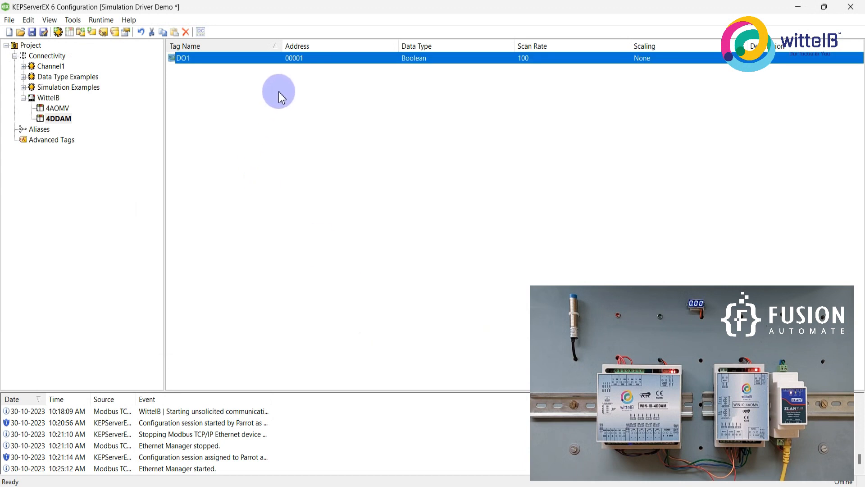
Duplicate the DO1 tag three times in the 4DDAM device.
{"action": "key", "text": "ctrl+v"}
{"action": "key", "text": "ctrl+v"}
{"action": "key", "text": "ctrl+v"}
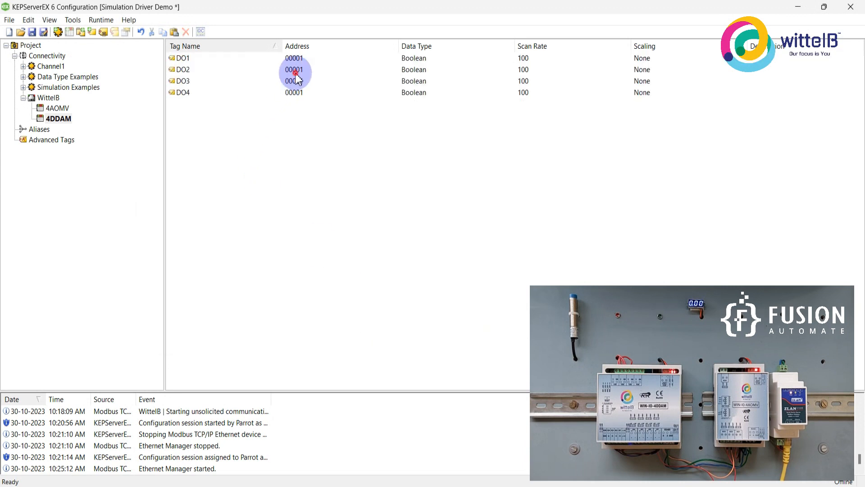
Set the address of the DO2 tag to 00002.
{"action": "double_click", "coordinate": [296, 71]}
{"action": "left_click", "coordinate": [254, 65]}
{"action": "type", "text": "2"}
{"action": "key", "text": "Return"}
Set the address of the DO3 tag to 00003.
{"action": "left_click", "coordinate": [270, 77]}
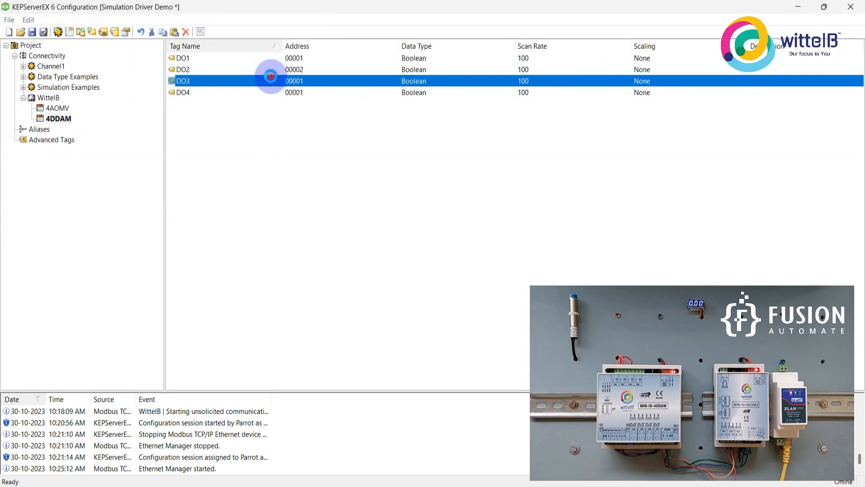
{"action": "double_click", "coordinate": [271, 78]}
{"action": "left_click", "coordinate": [278, 63]}
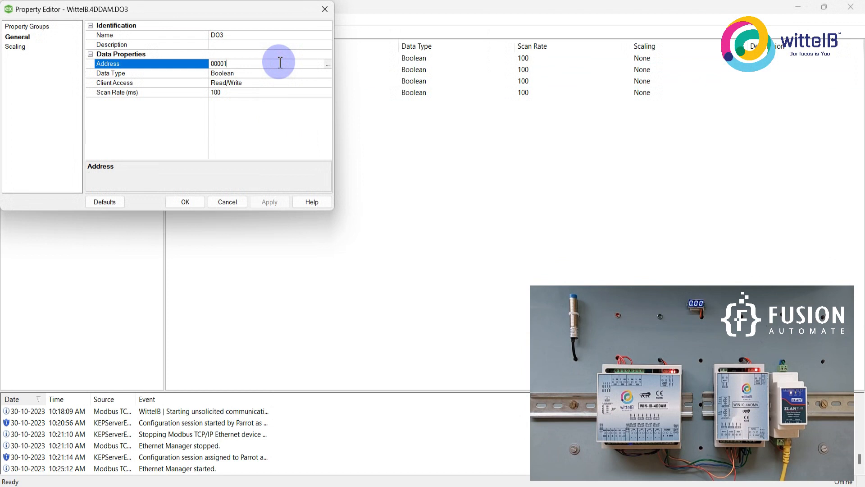
{"action": "left_click_drag", "start_coordinate": [216, 6], "coordinate": [331, 140]}
{"action": "left_click", "coordinate": [354, 195]}
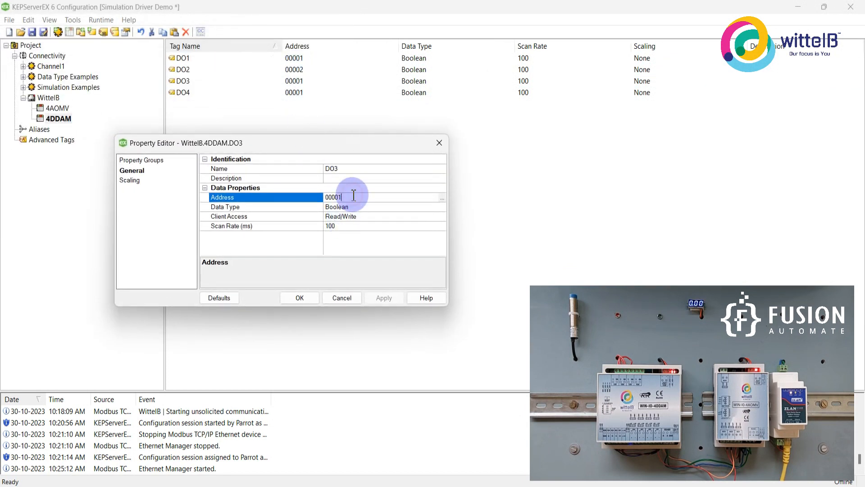
{"action": "key", "text": "BackSpace"}
{"action": "type", "text": "3"}
{"action": "key", "text": "Return"}
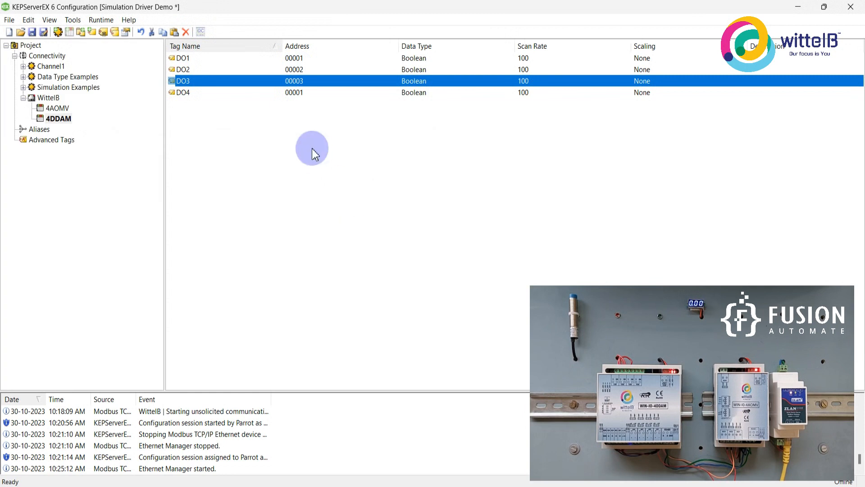
Set the address of the DO4 tag to 00004.
{"action": "double_click", "coordinate": [295, 94]}
{"action": "left_click", "coordinate": [347, 198]}
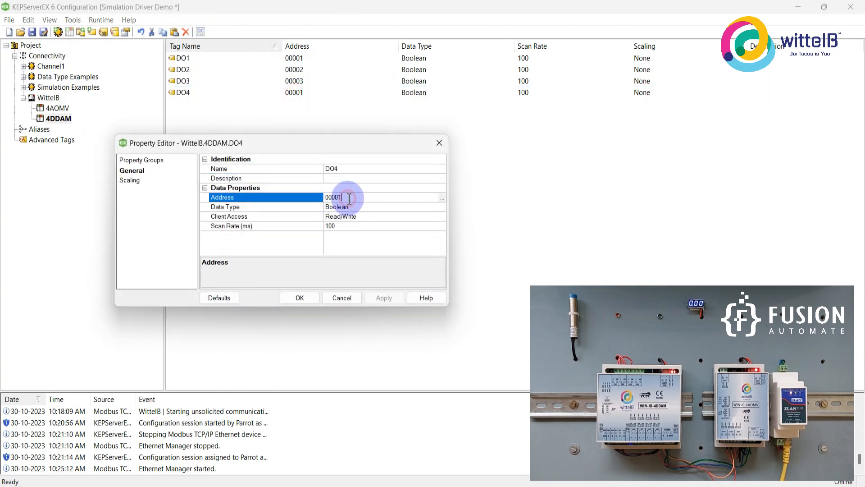
{"action": "key", "text": "BackSpace"}
{"action": "type", "text": "4"}
{"action": "key", "text": "Return"}
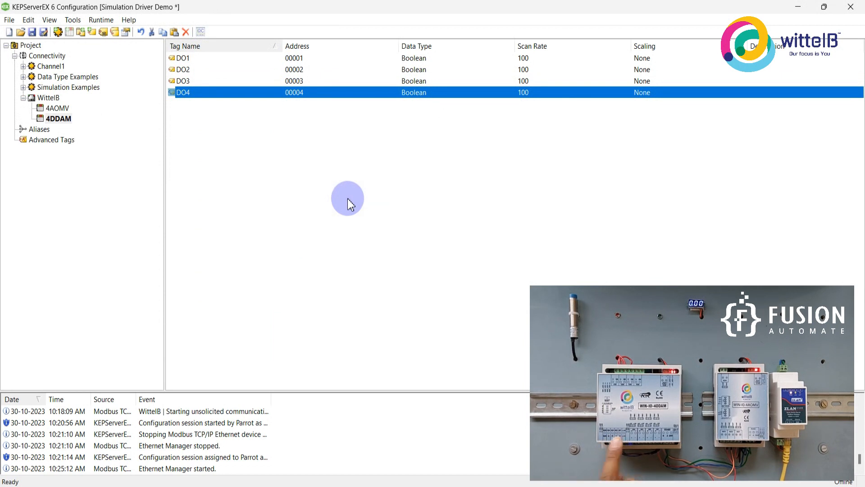
Add a tag named DI1 with address 00005 to the 4DDAM device and duplicate it three times.
{"action": "right_click", "coordinate": [347, 198]}
{"action": "left_click", "coordinate": [368, 205]}
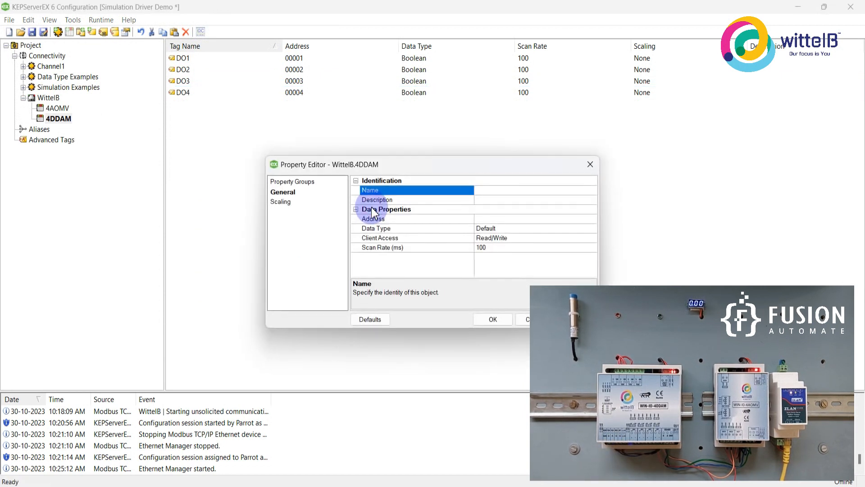
{"action": "type", "text": "DO"}
{"action": "key", "text": "BackSpace"}
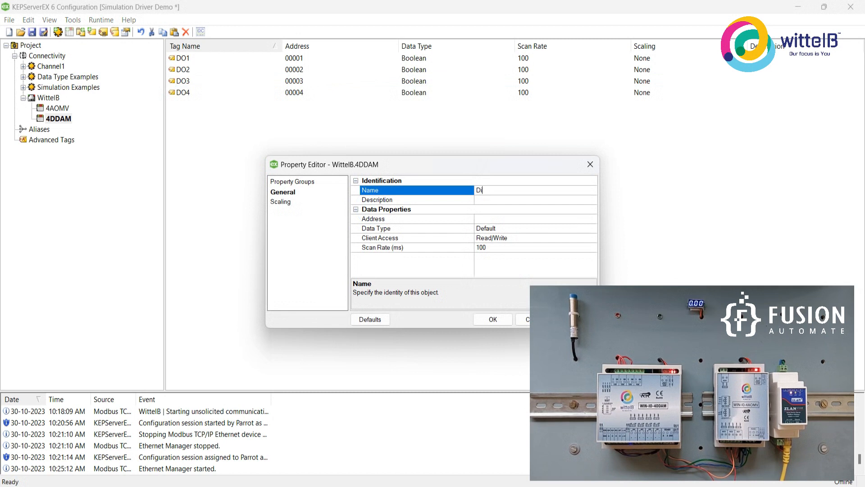
{"action": "type", "text": "I1"}
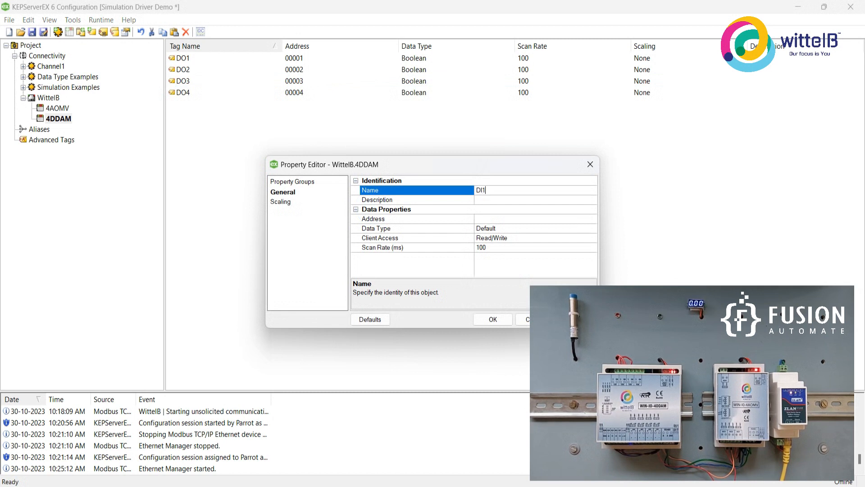
{"action": "left_click", "coordinate": [484, 220]}
{"action": "type", "text": "0"}
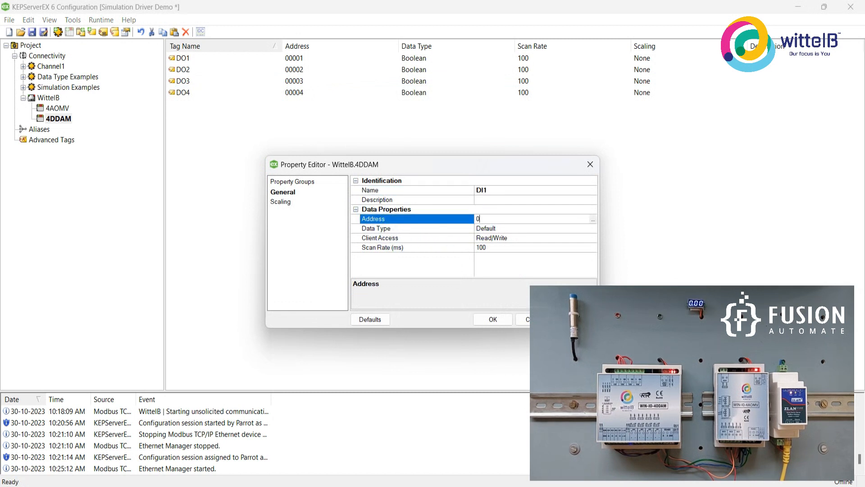
{"action": "type", "text": "0005"}
{"action": "left_click", "coordinate": [485, 221]}
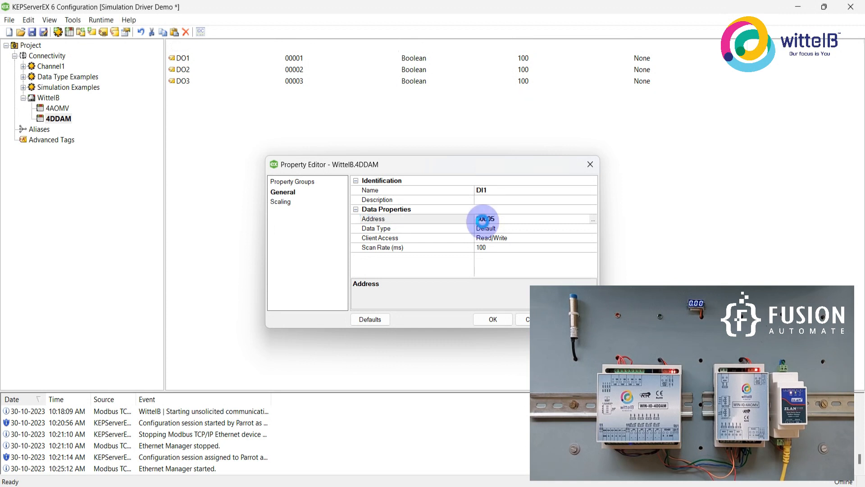
{"action": "key", "text": "Return"}
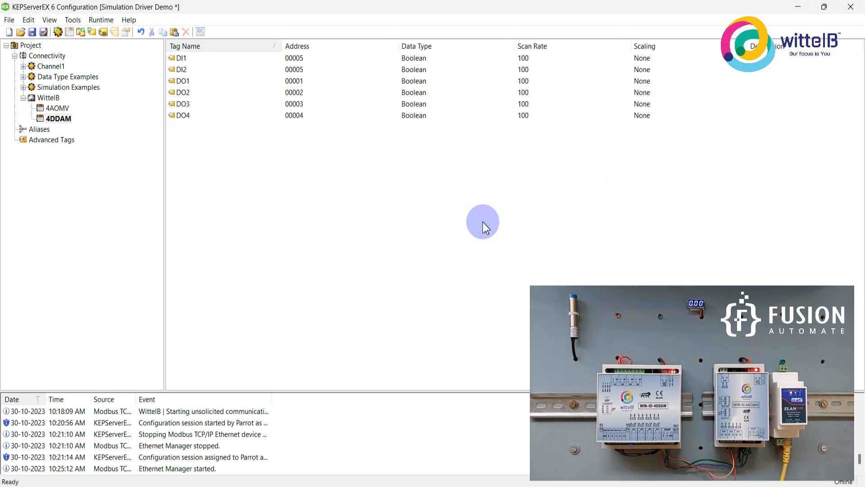
Set the address of the DI2 tag to 00006.
{"action": "double_click", "coordinate": [289, 71]}
{"action": "left_click", "coordinate": [343, 197]}
{"action": "key", "text": "BackSpace"}
{"action": "type", "text": "6"}
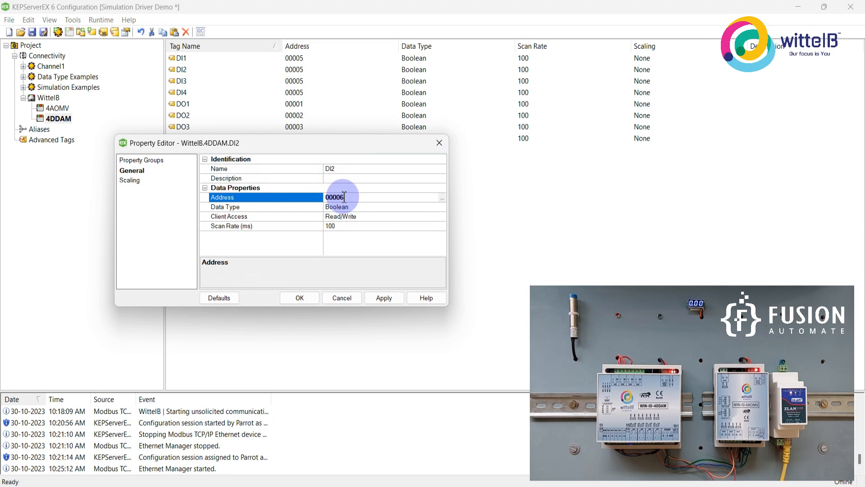
{"action": "key", "text": "Return"}
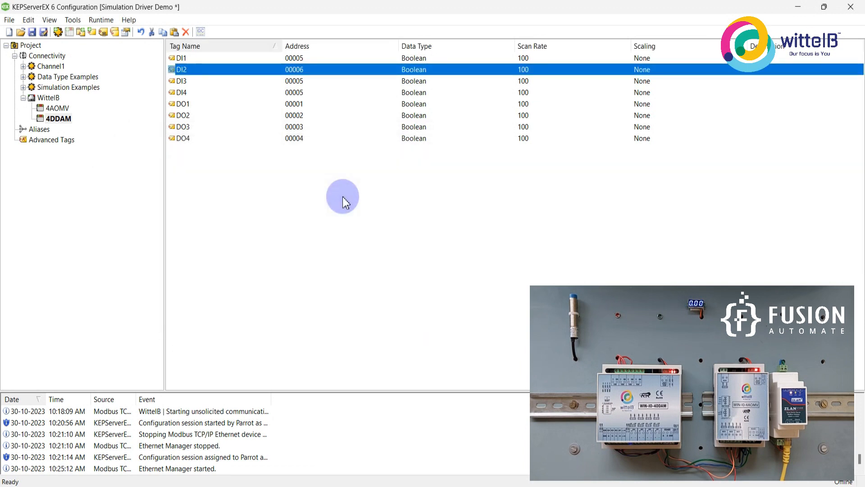
Set the address of the DI3 tag to 00007.
{"action": "double_click", "coordinate": [298, 81]}
{"action": "left_click", "coordinate": [353, 197]}
{"action": "key", "text": "BackSpace"}
{"action": "type", "text": "7"}
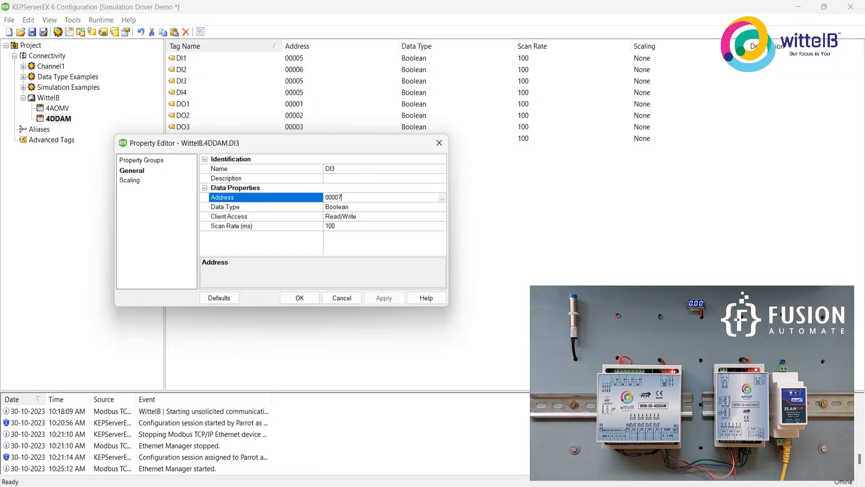
{"action": "key", "text": "Return"}
Set the address of the DI4 tag to 00008.
{"action": "double_click", "coordinate": [306, 93]}
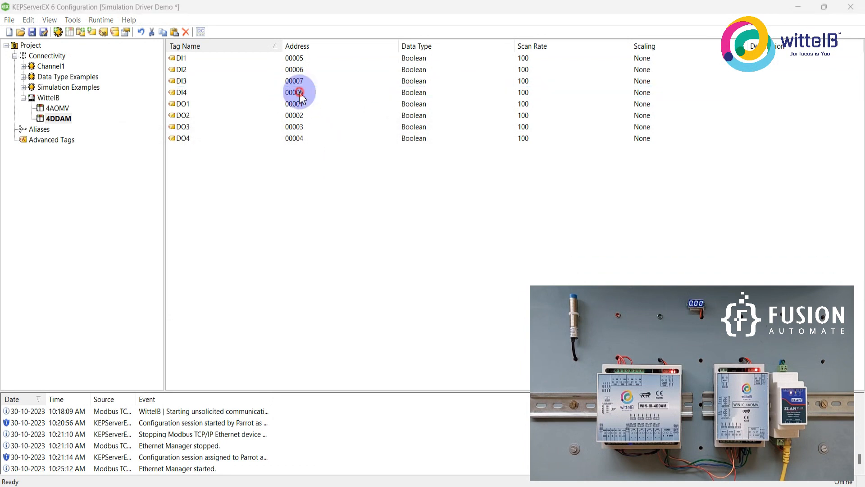
{"action": "left_click", "coordinate": [356, 197]}
{"action": "key", "text": "BackSpace"}
{"action": "type", "text": "8"}
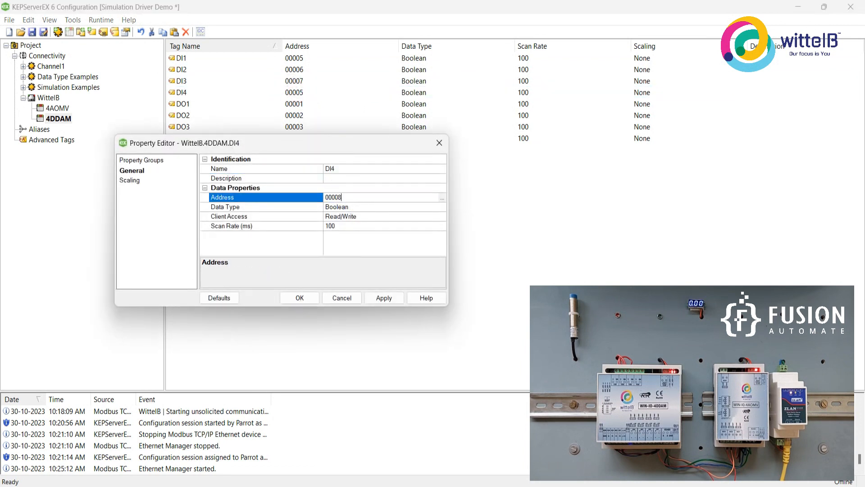
{"action": "key", "text": "Return"}
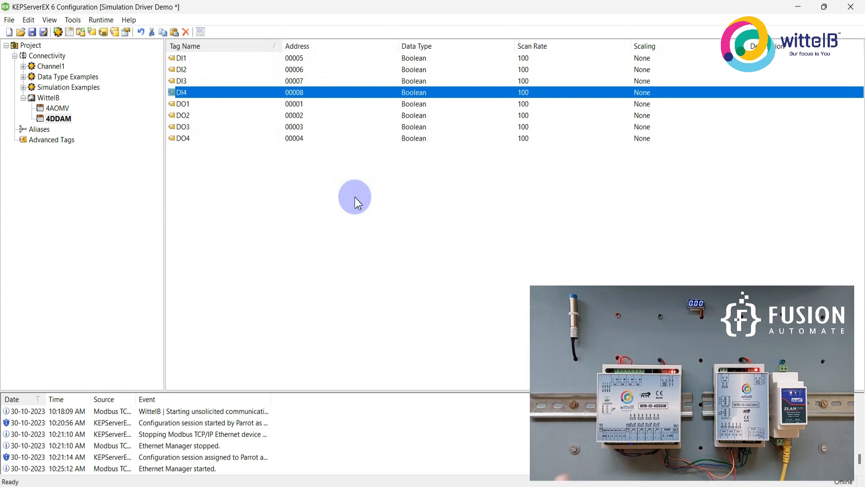
Add a tag named AI1 with address 40002 to the 4DDAM device.
{"action": "right_click", "coordinate": [354, 198]}
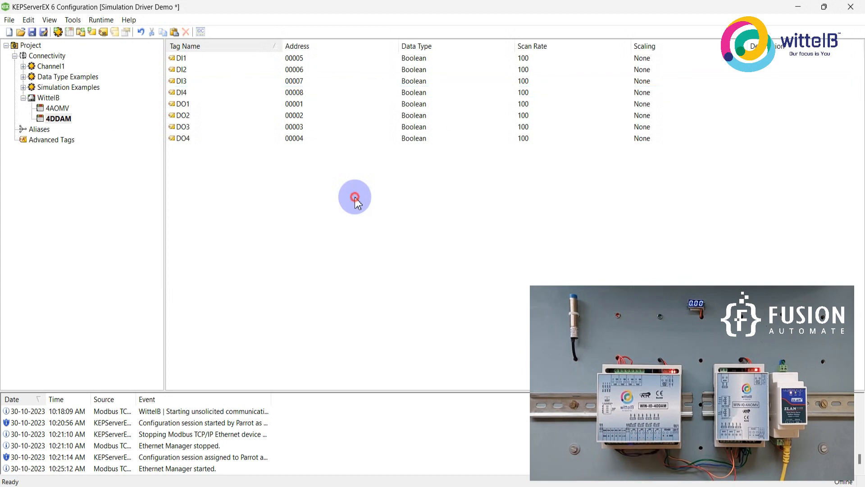
{"action": "left_click", "coordinate": [368, 205]}
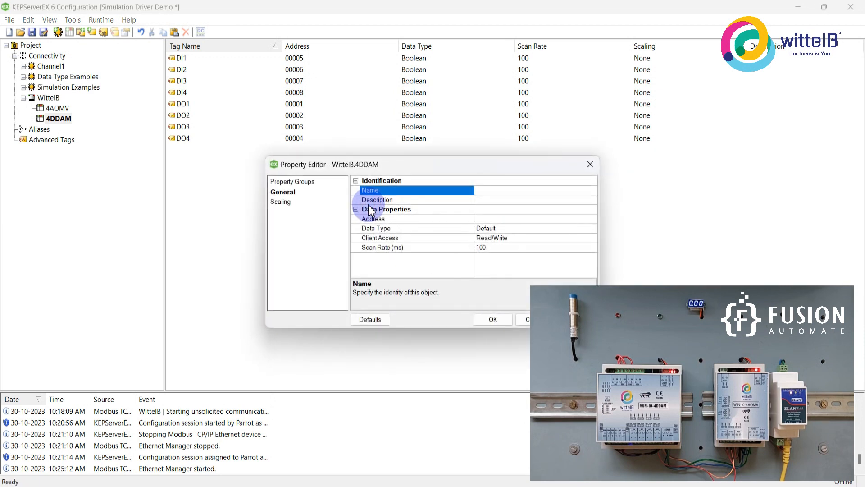
{"action": "type", "text": "AI"}
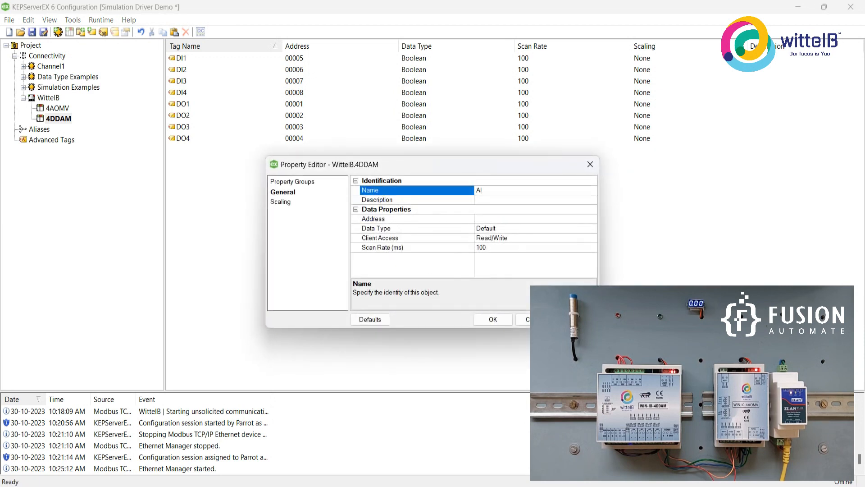
{"action": "type", "text": "1"}
{"action": "left_click", "coordinate": [489, 219]}
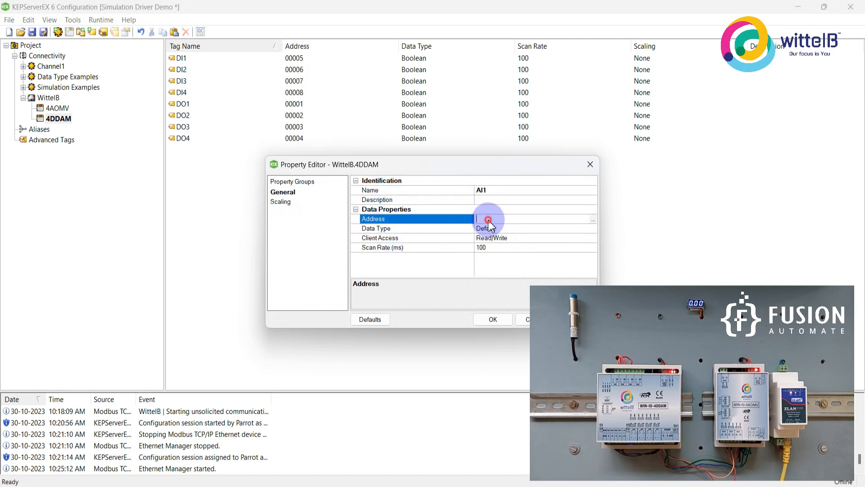
{"action": "type", "text": "40002"}
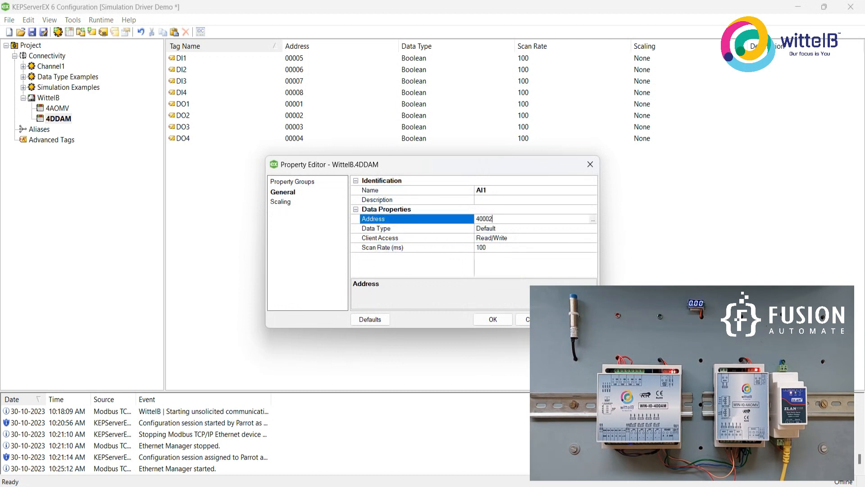
{"action": "left_click_drag", "start_coordinate": [467, 167], "coordinate": [377, 166]}
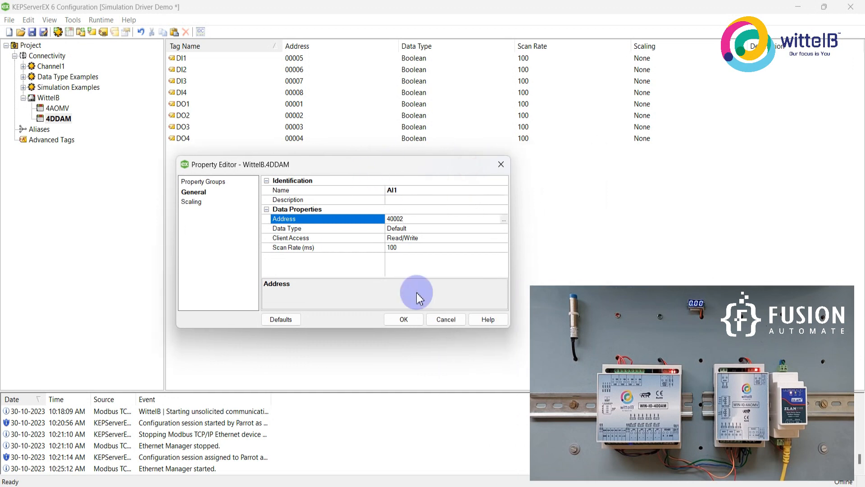
{"action": "left_click", "coordinate": [405, 319]}
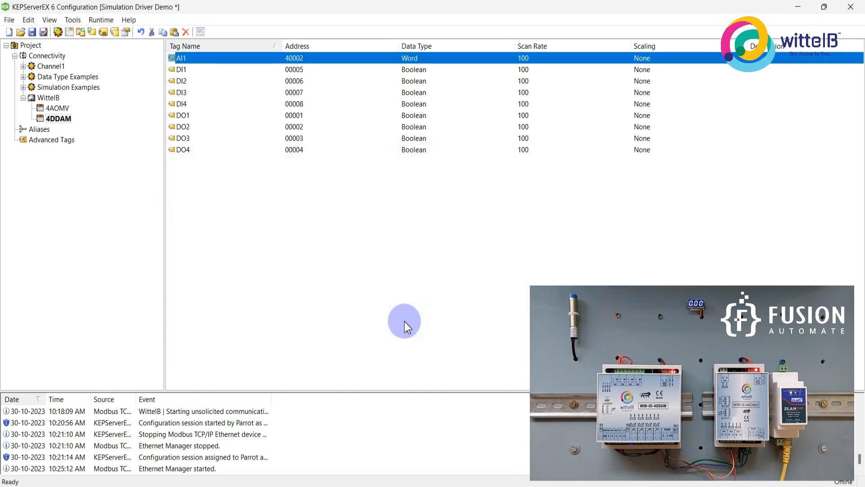
Duplicate the AI1 tag three times in the 4DDAM device.
{"action": "key", "text": "ctrl+v"}
{"action": "key", "text": "ctrl+v"}
{"action": "key", "text": "ctrl+v"}
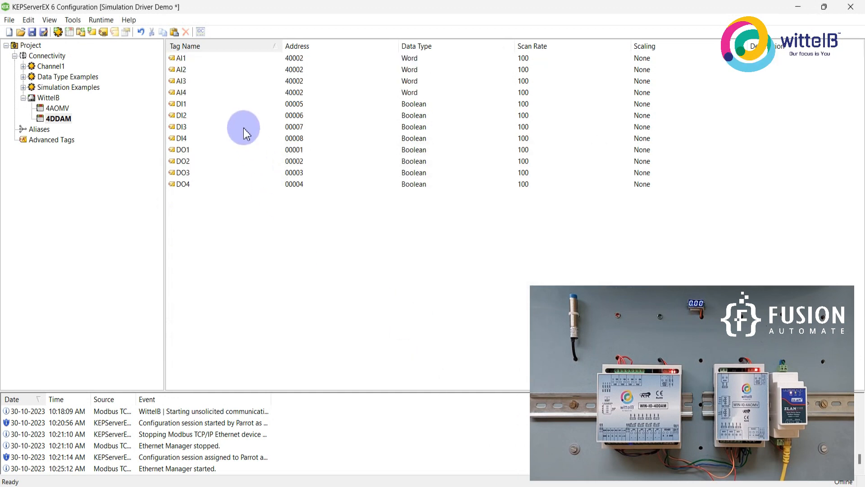
Set the address of the AI2 tag in the 4DDAM device to 40003.
{"action": "double_click", "coordinate": [204, 73]}
{"action": "left_click", "coordinate": [356, 197]}
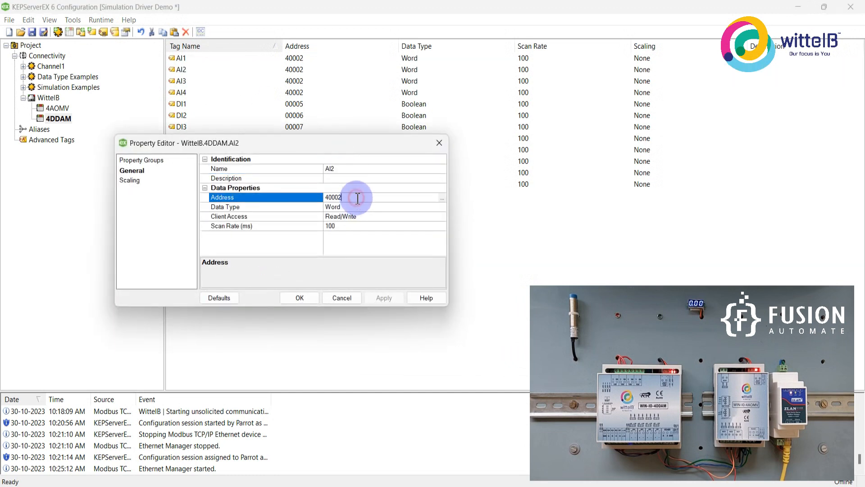
{"action": "key", "text": "BackSpace"}
{"action": "type", "text": "3"}
{"action": "key", "text": "Return"}
Set the address of the AI3 tag in the 4DDAM device to 40004.
{"action": "left_click", "coordinate": [305, 83]}
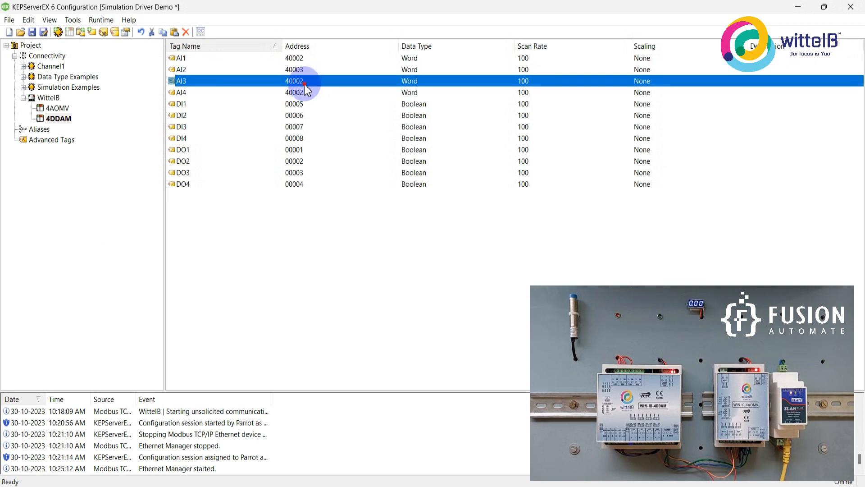
{"action": "double_click", "coordinate": [305, 84]}
{"action": "left_click", "coordinate": [358, 199]}
{"action": "key", "text": "BackSpace"}
{"action": "type", "text": "4"}
{"action": "key", "text": "Return"}
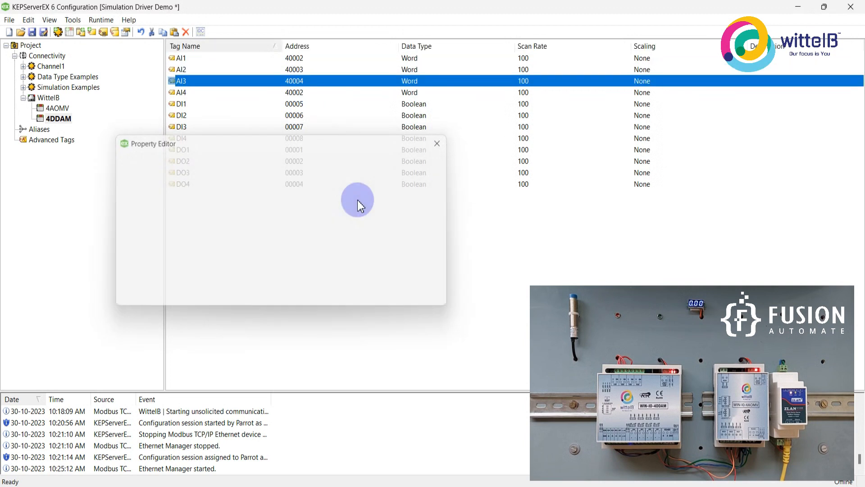
Set the address of the AI4 tag in the 4DDAM device to 40005.
{"action": "double_click", "coordinate": [295, 93]}
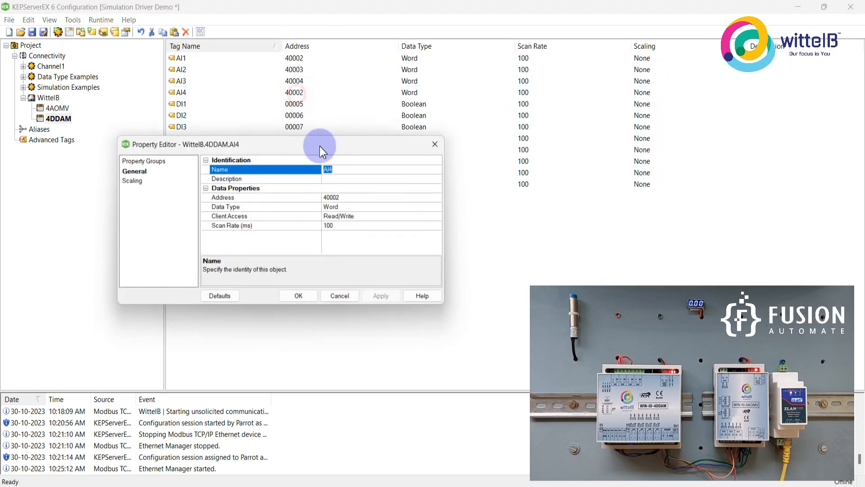
{"action": "left_click", "coordinate": [350, 197]}
{"action": "key", "text": "BackSpace"}
{"action": "type", "text": "5"}
{"action": "key", "text": "Return"}
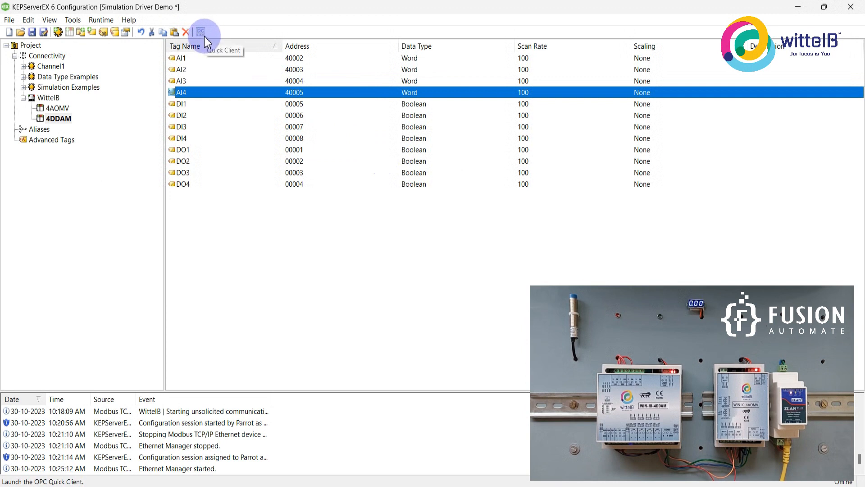
Connect to the server runtime and update it with the loaded project.
{"action": "left_click", "coordinate": [101, 20]}
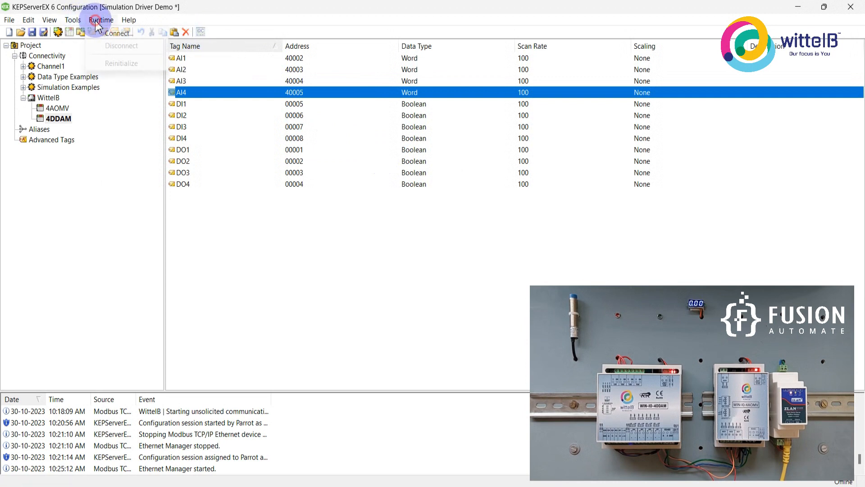
{"action": "left_click", "coordinate": [129, 39]}
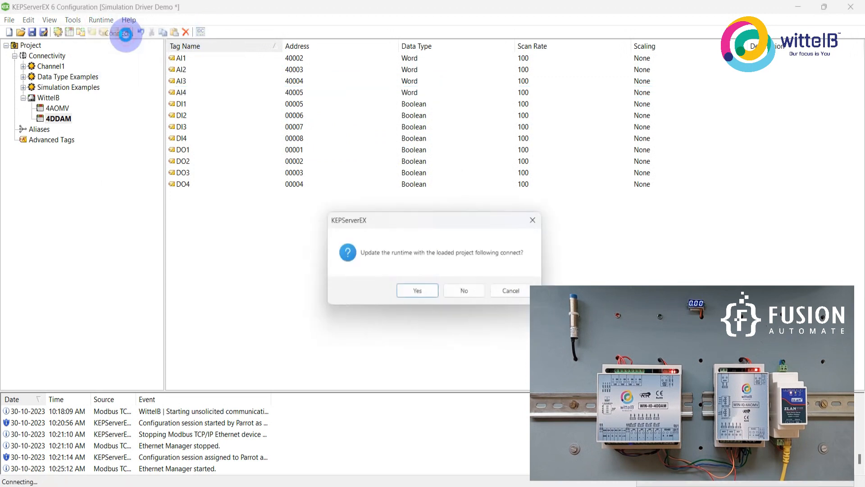
{"action": "left_click", "coordinate": [408, 293]}
{"action": "left_click", "coordinate": [446, 294]}
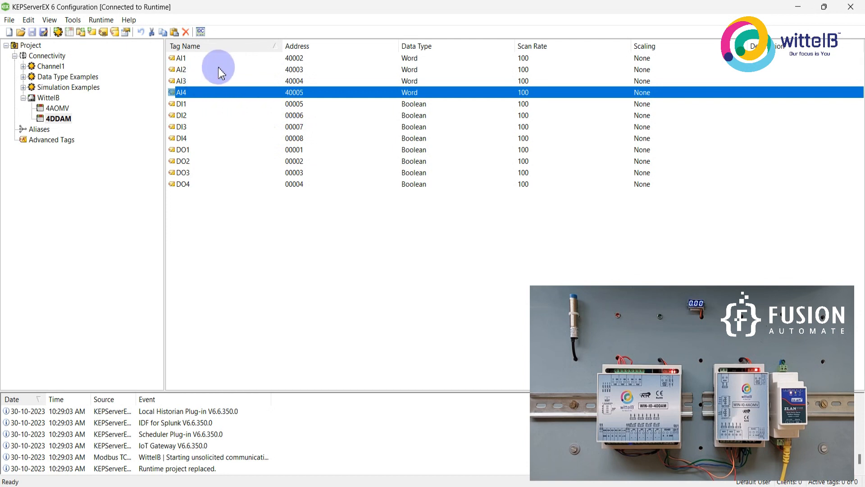
Launch OPC Quick Client and check the live values of the WittelB.4DDAM tags, especially DI1.
{"action": "left_click", "coordinate": [201, 32]}
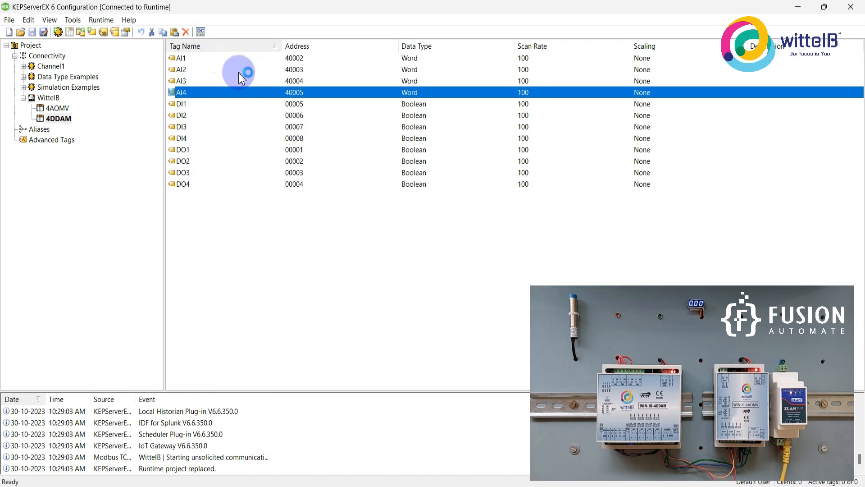
{"action": "left_click", "coordinate": [393, 14]}
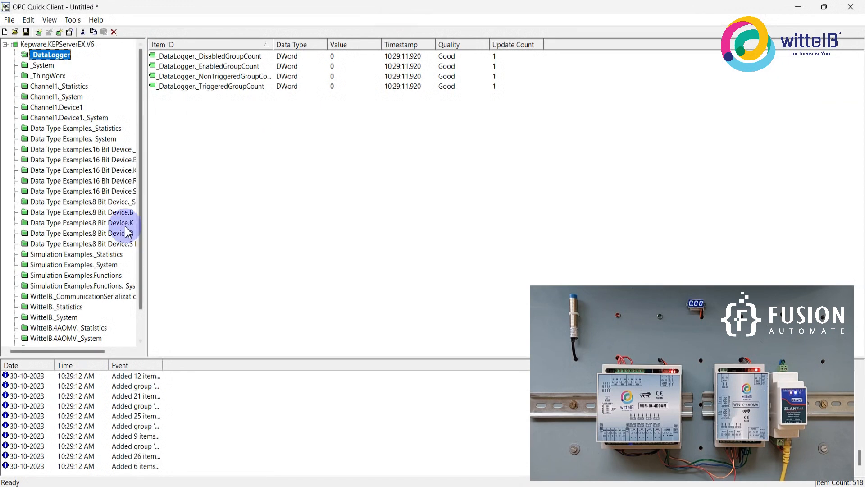
{"action": "scroll", "coordinate": [136, 223], "scroll_direction": "down", "scroll_amount": 1}
{"action": "left_click", "coordinate": [58, 318]}
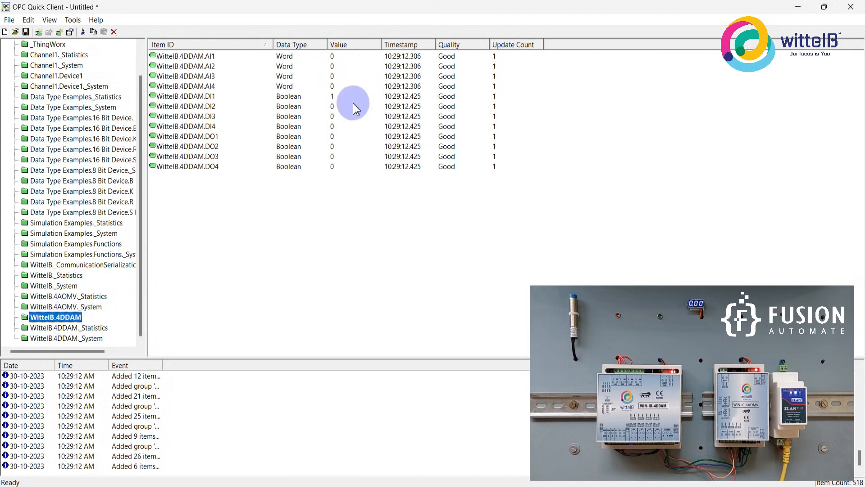
{"action": "left_click", "coordinate": [214, 96]}
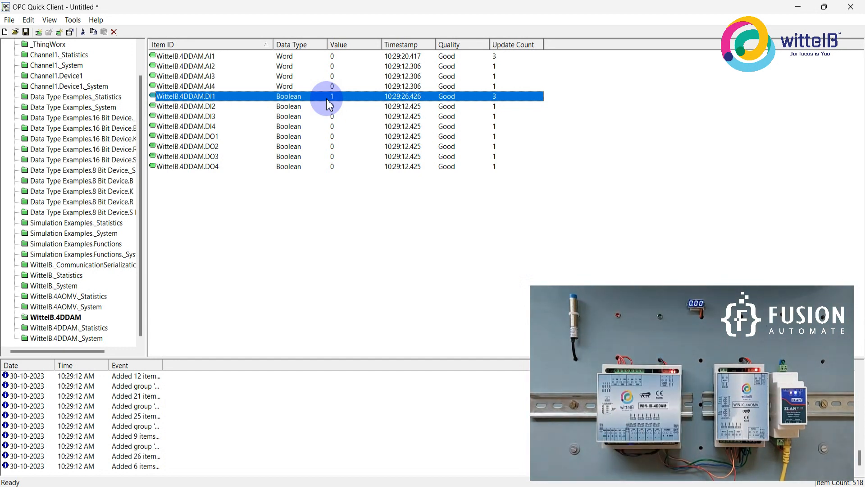
Write the value 1 to the WittelB.4DDAM.DO1 item with a synchronous write.
{"action": "left_click", "coordinate": [334, 137]}
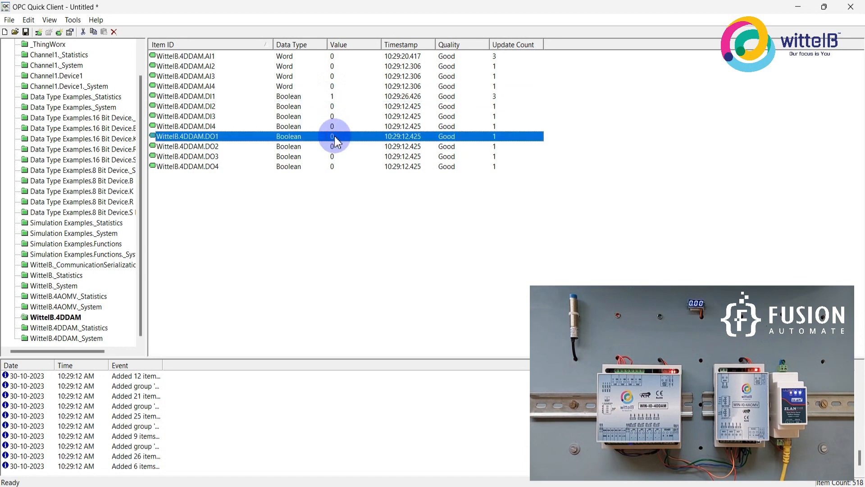
{"action": "right_click", "coordinate": [334, 137]}
{"action": "left_click", "coordinate": [387, 217]}
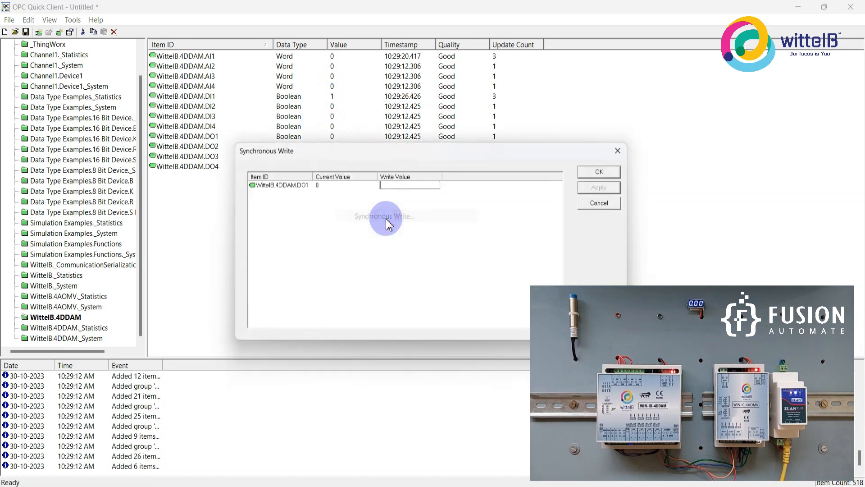
{"action": "type", "text": "1"}
{"action": "left_click_drag", "start_coordinate": [444, 156], "coordinate": [288, 202]}
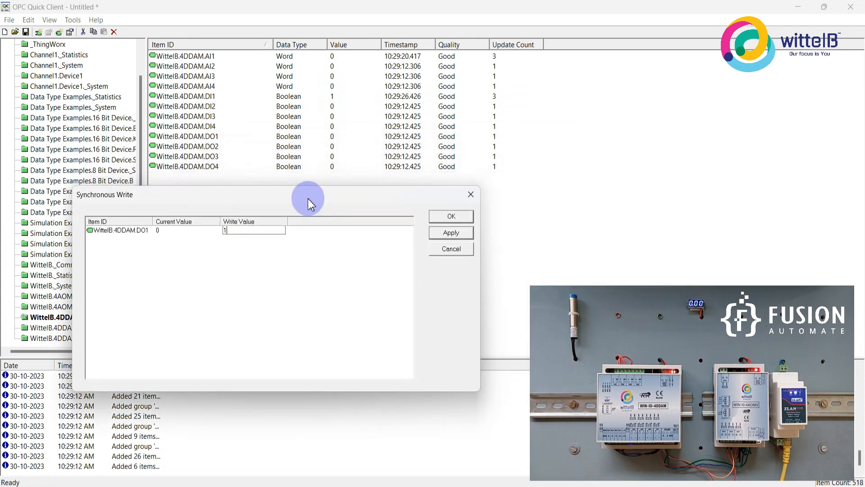
{"action": "left_click", "coordinate": [444, 234]}
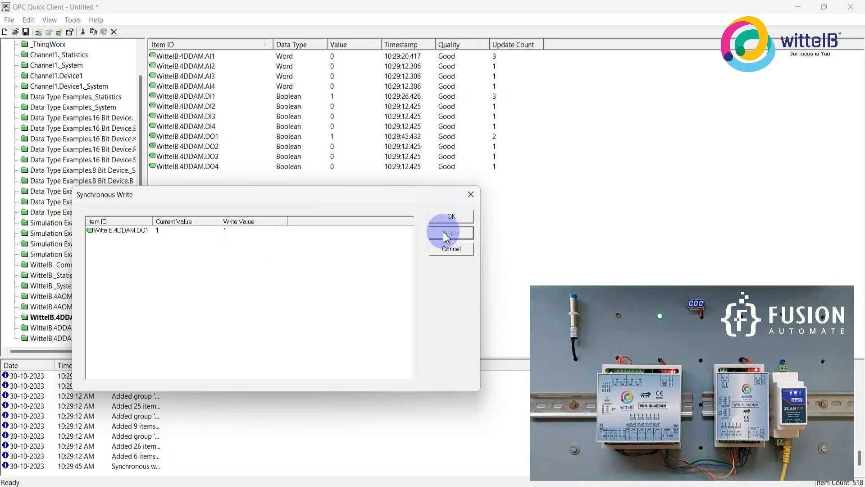
{"action": "left_click", "coordinate": [448, 217]}
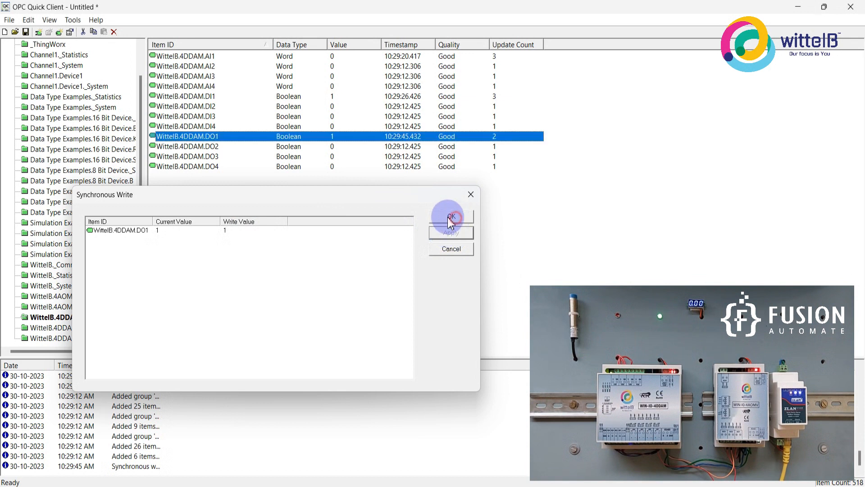
Write the value 1 to the WittelB.4DDAM.DO2 item with a synchronous write.
{"action": "right_click", "coordinate": [313, 149]}
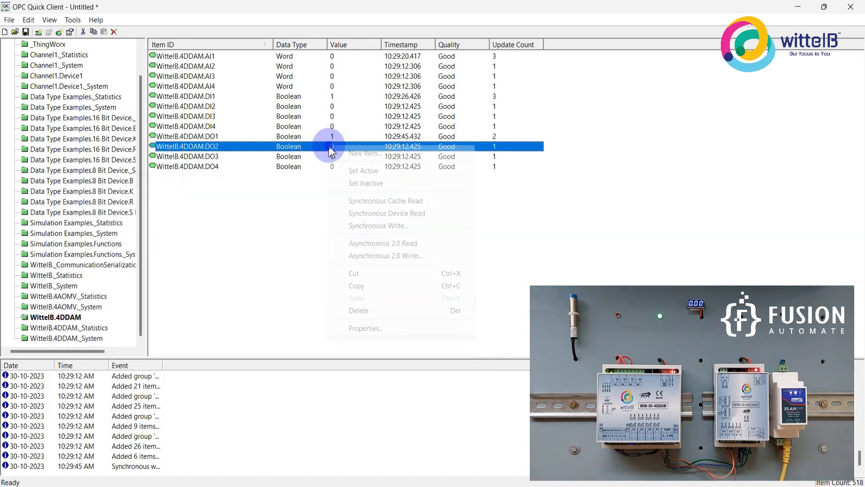
{"action": "left_click", "coordinate": [365, 226]}
{"action": "left_click", "coordinate": [388, 185]}
{"action": "type", "text": "1"}
{"action": "left_click_drag", "start_coordinate": [473, 159], "coordinate": [290, 205]}
{"action": "left_click", "coordinate": [441, 237]}
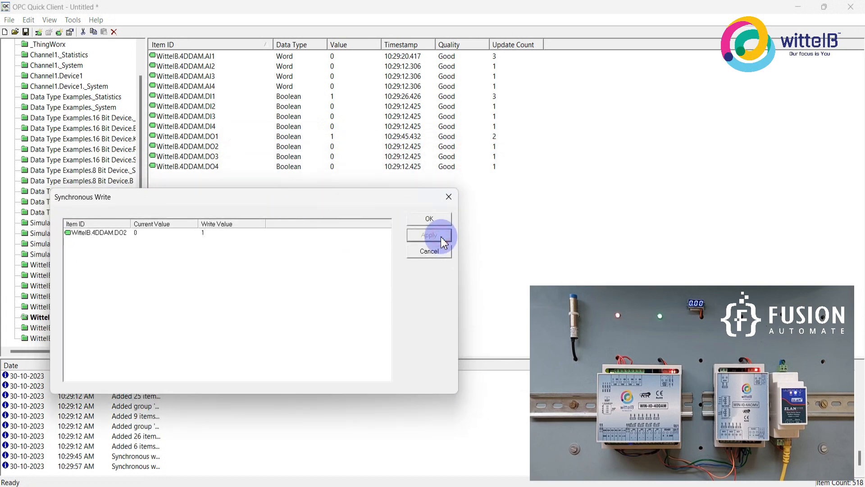
Write the value 0 to the WittelB.4DDAM.DO2 item and close the synchronous write dialog.
{"action": "left_click", "coordinate": [231, 233]}
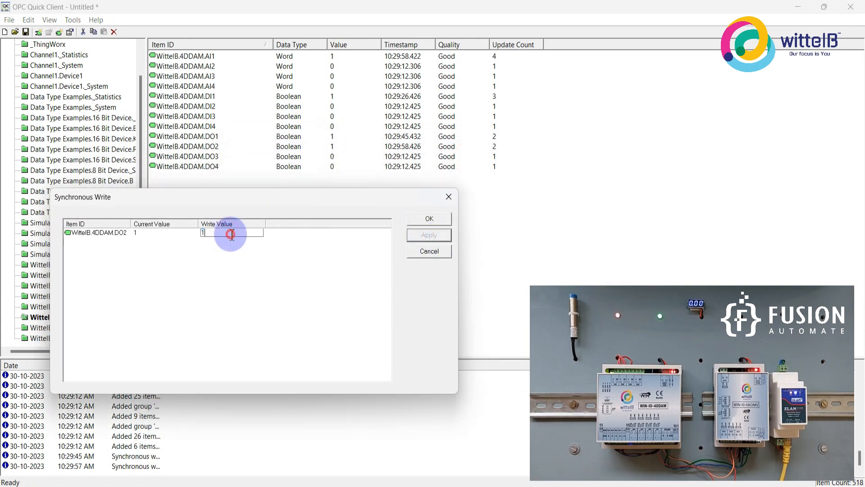
{"action": "type", "text": "0"}
{"action": "left_click", "coordinate": [418, 235]}
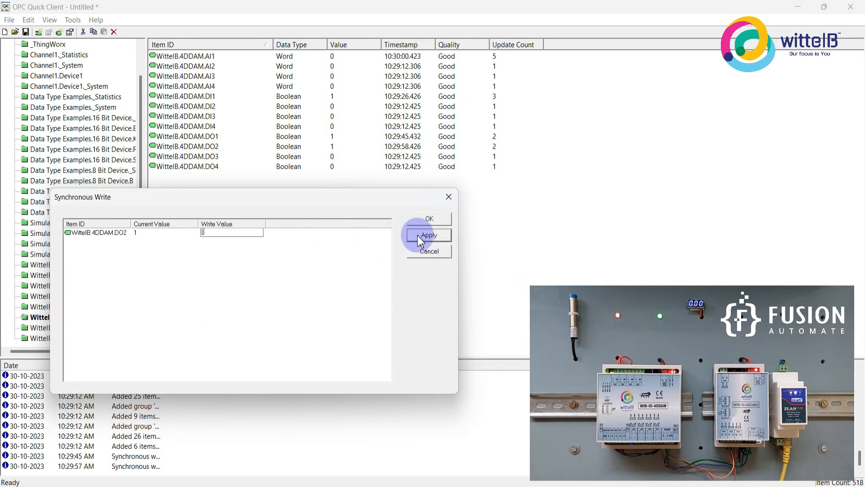
{"action": "left_click", "coordinate": [444, 200]}
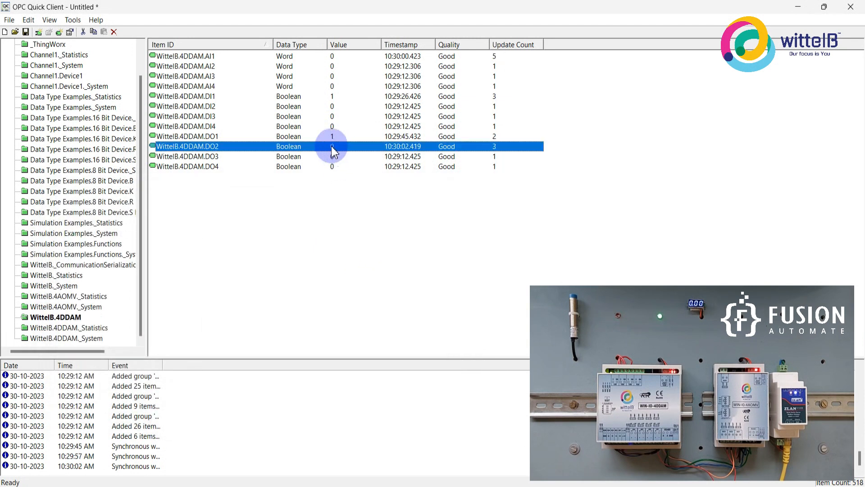
Write the value 0 to the WittelB.4DDAM.DO1 item with a synchronous write.
{"action": "double_click", "coordinate": [325, 137]}
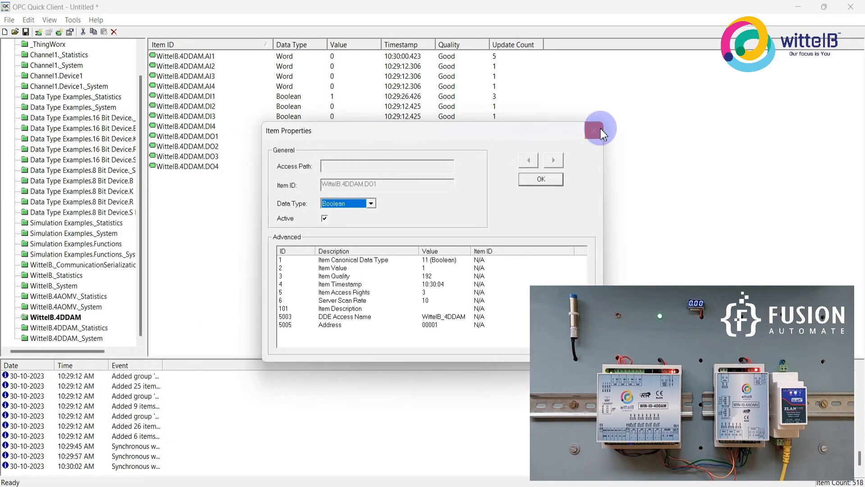
{"action": "left_click", "coordinate": [594, 130]}
{"action": "right_click", "coordinate": [332, 136]}
{"action": "left_click", "coordinate": [383, 215]}
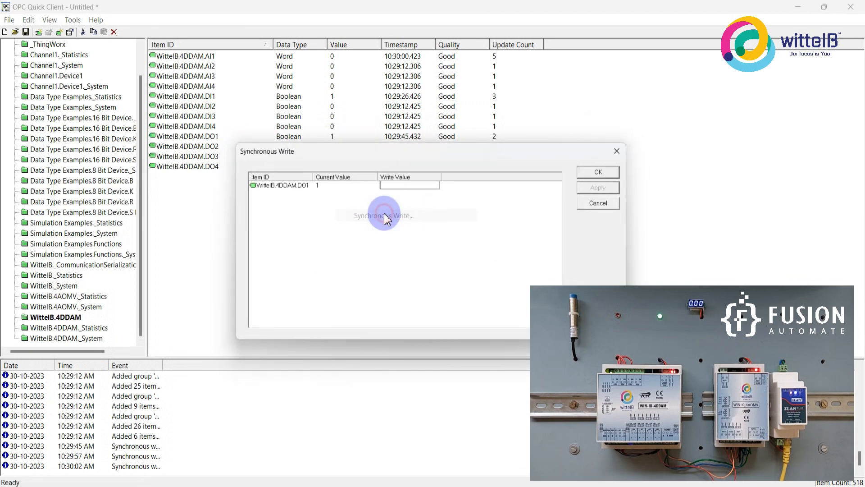
{"action": "type", "text": "0"}
{"action": "left_click", "coordinate": [604, 170]}
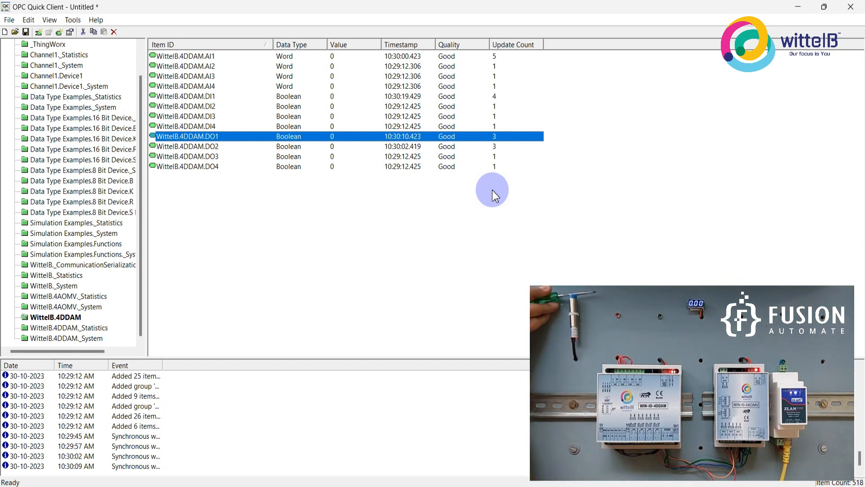
Select the WittelB.4DDAM.DI1 item and monitor how its value responds to the sensor.
{"action": "key", "text": "Up"}
{"action": "key", "text": "Up"}
{"action": "key", "text": "Up"}
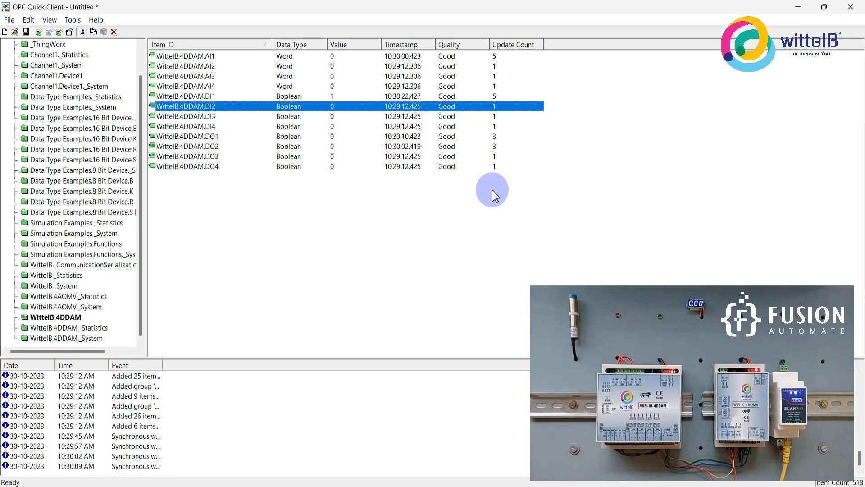
{"action": "key", "text": "Up"}
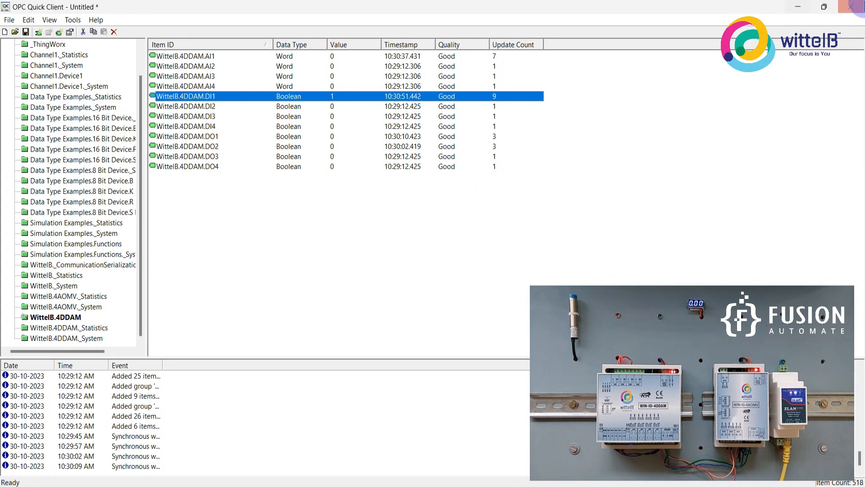
Close OPC Quick Client without saving and show the tags of the 4AOMV device in KEPServerEX.
{"action": "left_click", "coordinate": [850, 7]}
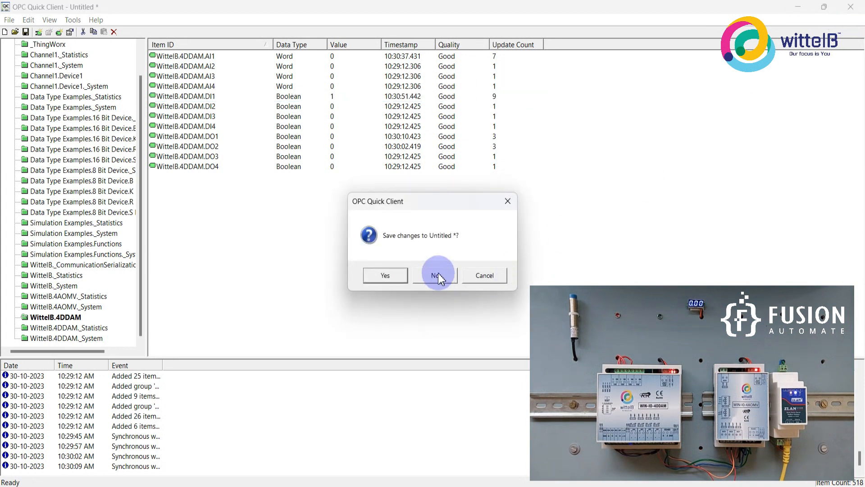
{"action": "left_click", "coordinate": [437, 275]}
{"action": "left_click", "coordinate": [58, 112]}
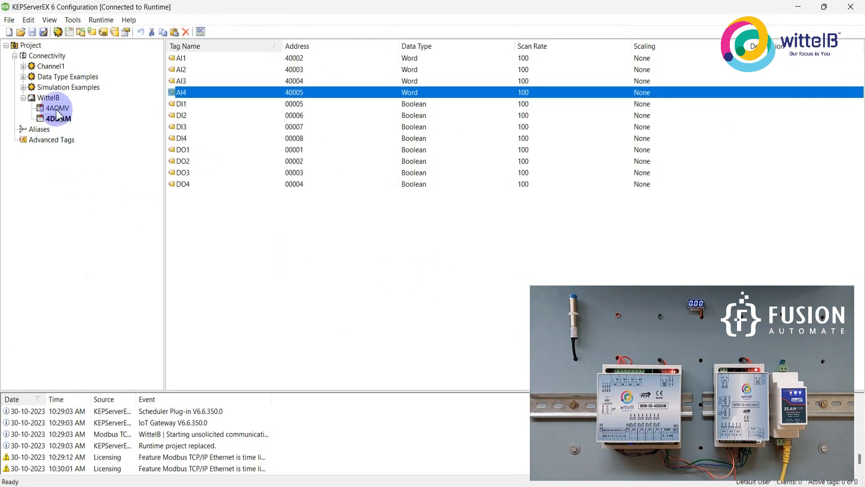
Add a tag named AO1 with address 40001 to the 4AOMV device.
{"action": "left_click", "coordinate": [254, 58]}
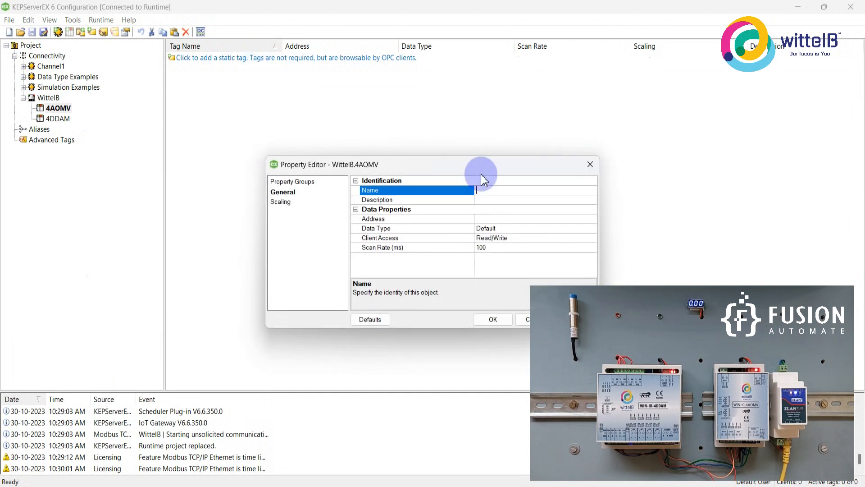
{"action": "left_click_drag", "start_coordinate": [477, 163], "coordinate": [283, 109]}
{"action": "type", "text": "Ao"}
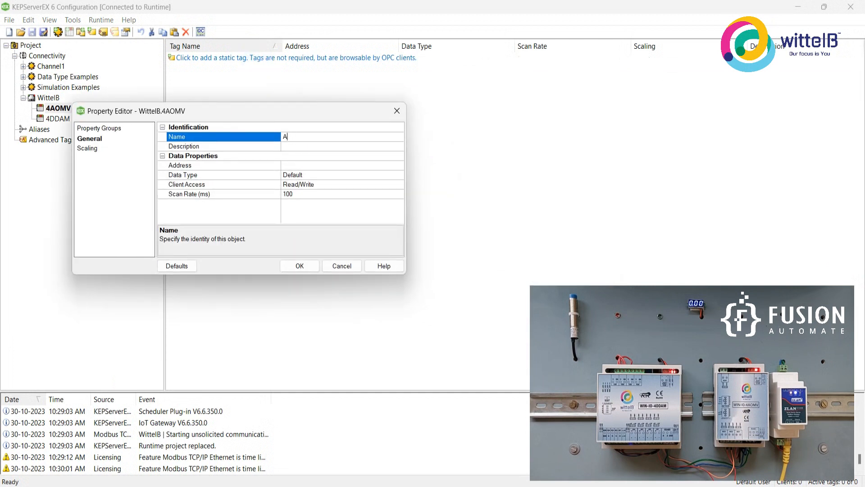
{"action": "left_click", "coordinate": [332, 165]}
{"action": "type", "text": "40001"}
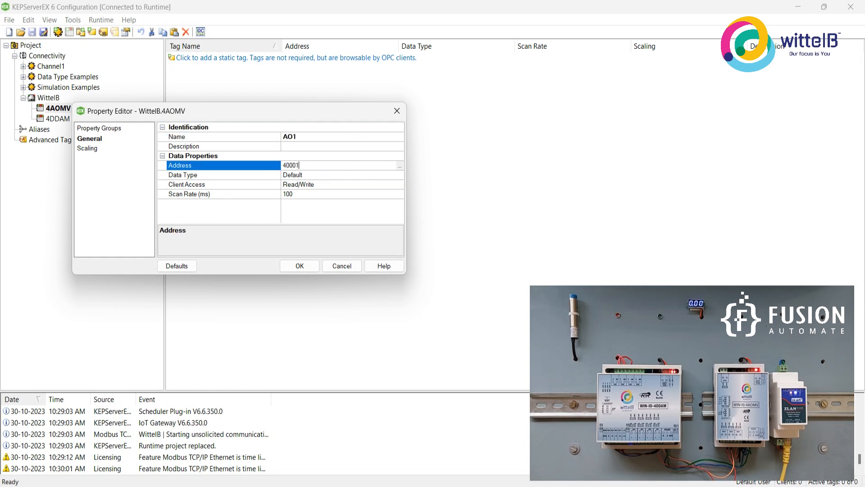
{"action": "left_click", "coordinate": [304, 267]}
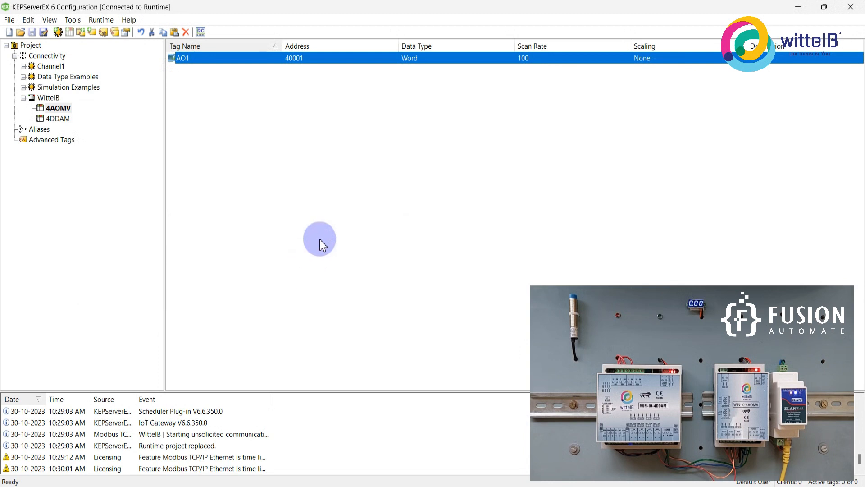
Duplicate the AO1 tag three times in the 4AOMV device.
{"action": "key", "text": "ctrl+c"}
{"action": "key", "text": "ctrl+v"}
{"action": "key", "text": "ctrl+v"}
{"action": "key", "text": "ctrl+v"}
Set the address of the AO2 tag in the 4AOMV device to 40002.
{"action": "left_click", "coordinate": [297, 70]}
{"action": "double_click", "coordinate": [297, 70]}
{"action": "left_click", "coordinate": [348, 199]}
{"action": "key", "text": "BackSpace"}
{"action": "type", "text": "2"}
{"action": "key", "text": "Return"}
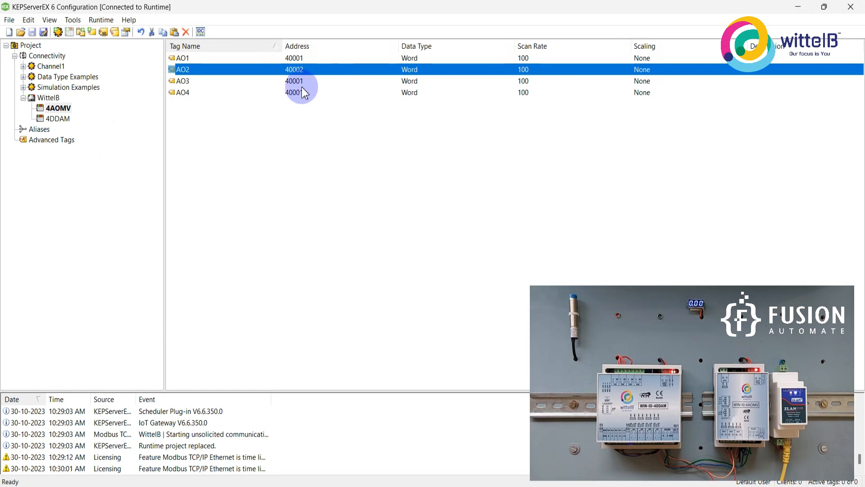
Set the address of the AO3 tag to 40003 and of the AO4 tag to 40004 in the 4AOMV device.
{"action": "double_click", "coordinate": [301, 82]}
{"action": "left_click", "coordinate": [355, 196]}
{"action": "key", "text": "BackSpace"}
{"action": "type", "text": "3"}
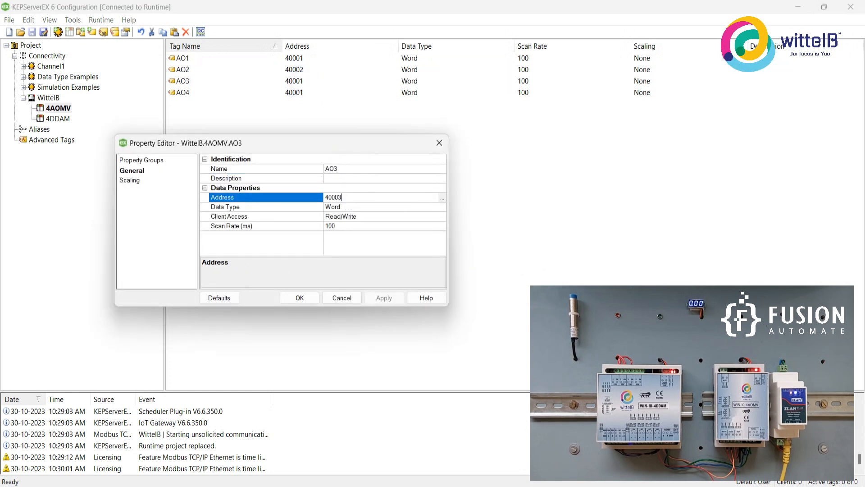
{"action": "key", "text": "Return"}
{"action": "double_click", "coordinate": [302, 95]}
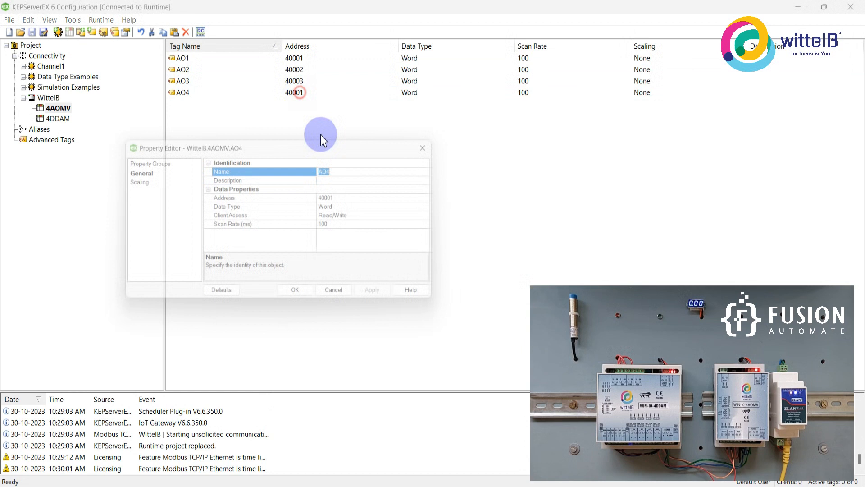
{"action": "left_click", "coordinate": [366, 197]}
{"action": "type", "text": "4"}
{"action": "key", "text": "Return"}
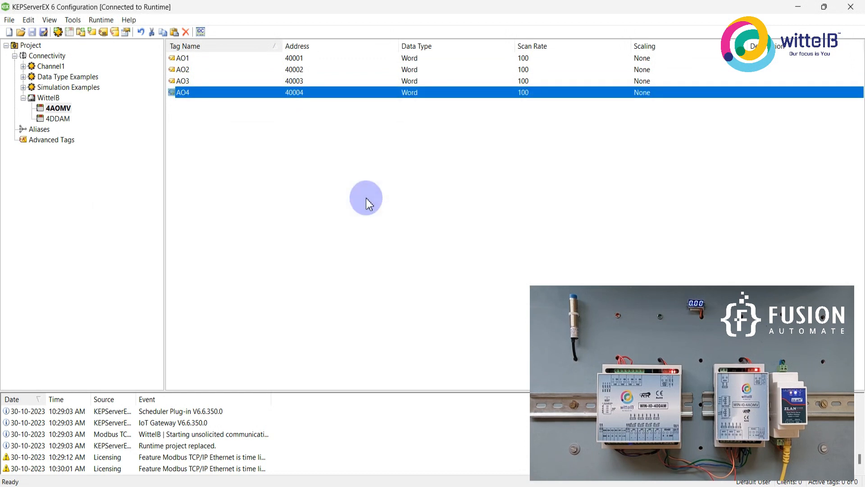
Launch OPC Quick Client in a maximized window and show the items of the WittelB.4AOMV group.
{"action": "left_click", "coordinate": [201, 32]}
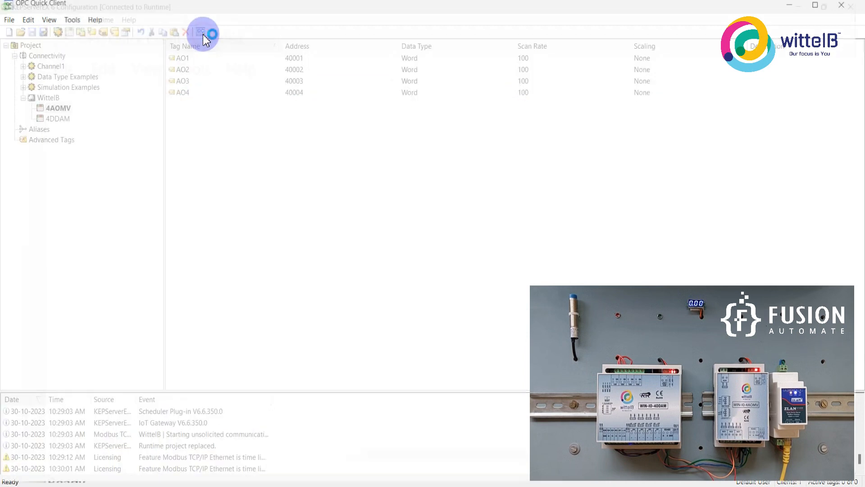
{"action": "left_click", "coordinate": [393, 15]}
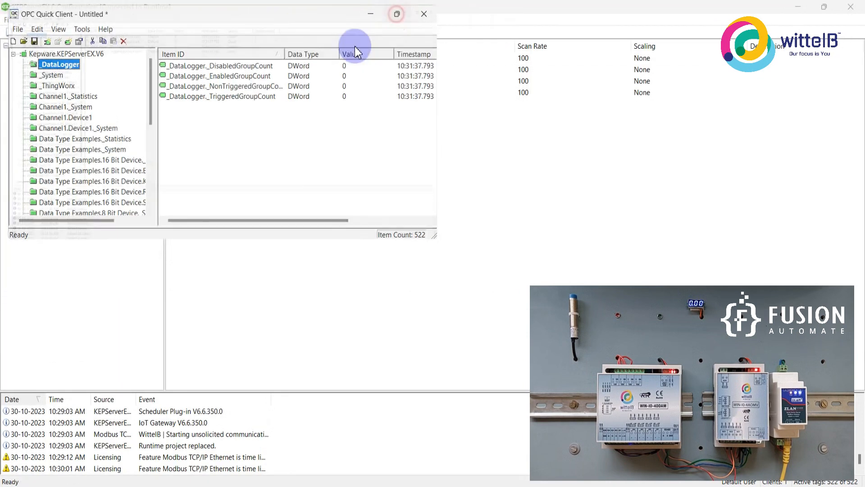
{"action": "left_click_drag", "start_coordinate": [140, 153], "coordinate": [138, 194]}
{"action": "left_click", "coordinate": [59, 287]}
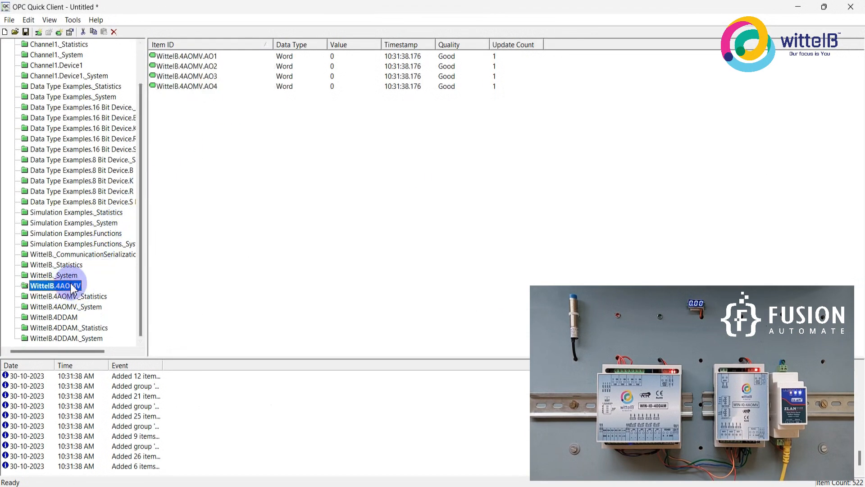
Start a synchronous write for the WittelB.4AOMV.AO1 item and apply the value 20.
{"action": "left_click", "coordinate": [222, 56]}
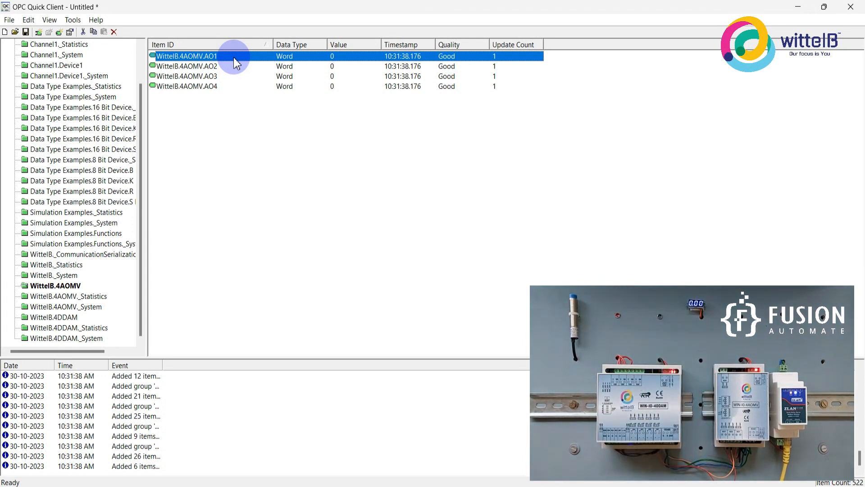
{"action": "right_click", "coordinate": [234, 58]}
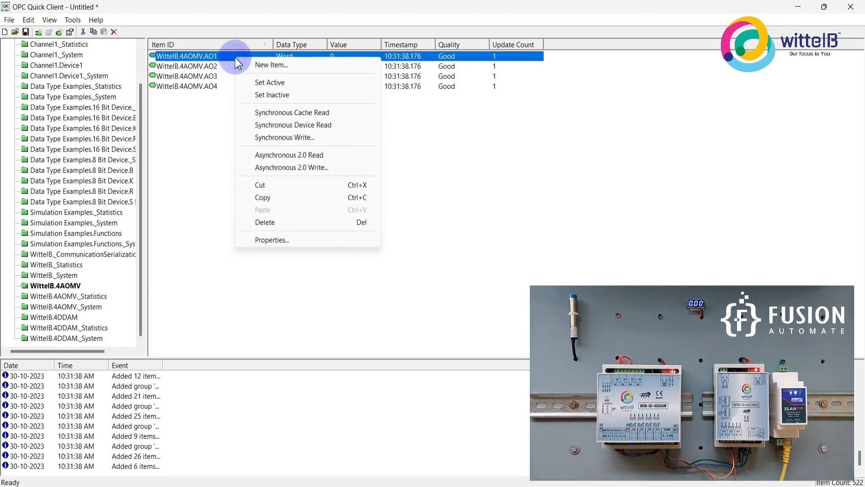
{"action": "left_click", "coordinate": [286, 137]}
{"action": "left_click_drag", "start_coordinate": [364, 147], "coordinate": [209, 159]}
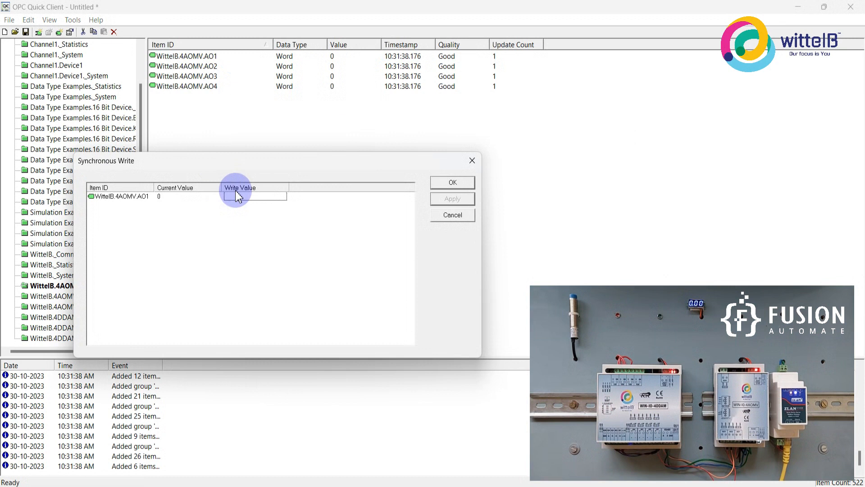
{"action": "type", "text": "20"}
{"action": "left_click", "coordinate": [449, 199]}
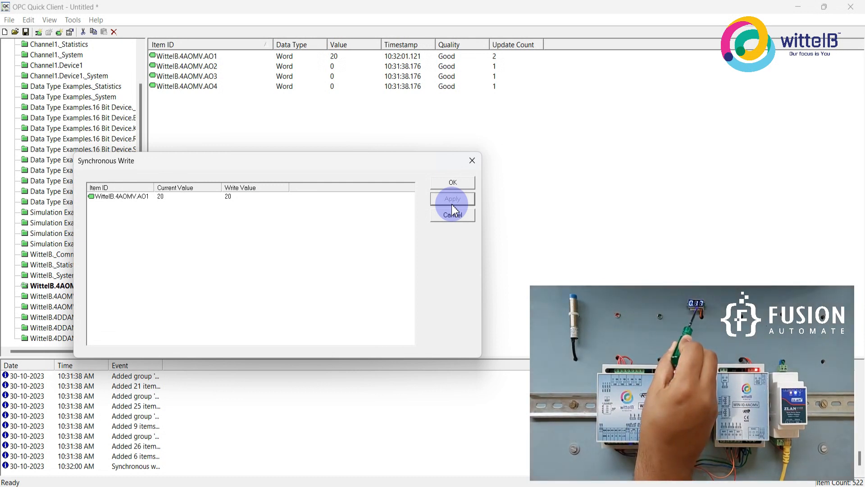
Write the value 200 to the WittelB.4AOMV.AO1 item.
{"action": "left_click", "coordinate": [230, 197]}
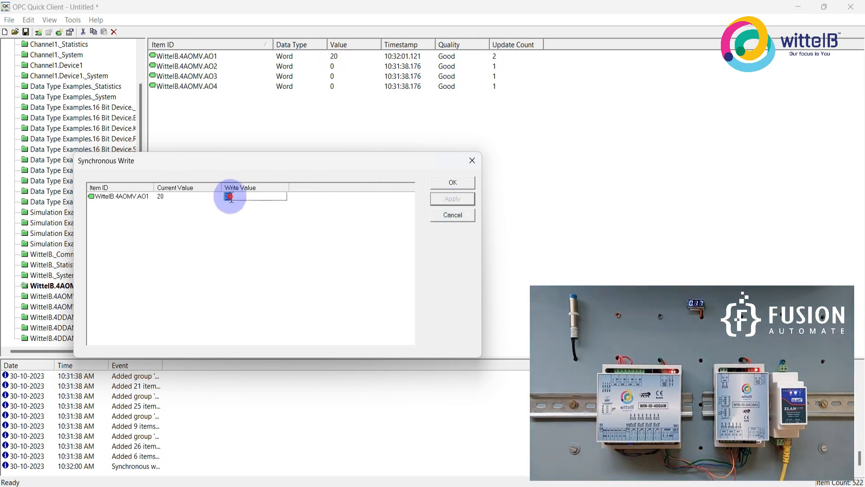
{"action": "type", "text": "0"}
{"action": "left_click", "coordinate": [452, 199]}
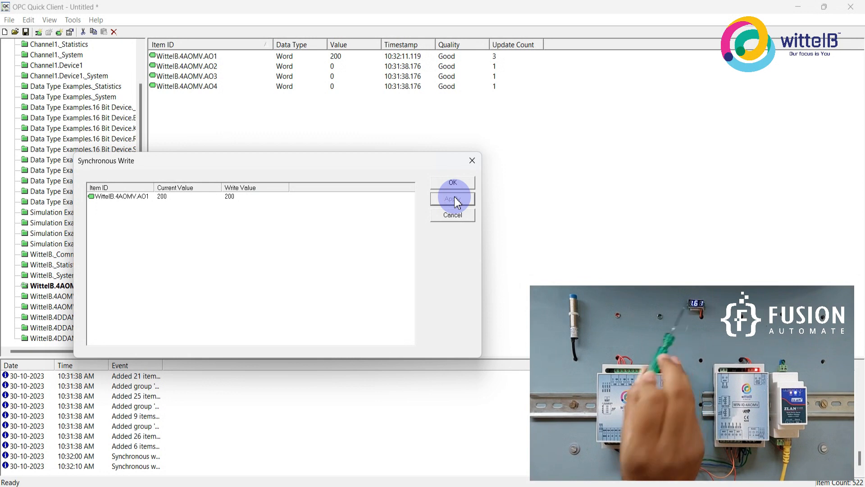
Write the value 500 to the WittelB.4AOMV.AO1 item and finish the synchronous write.
{"action": "left_click", "coordinate": [264, 197]}
{"action": "key", "text": "BackSpace"}
{"action": "key", "text": "BackSpace"}
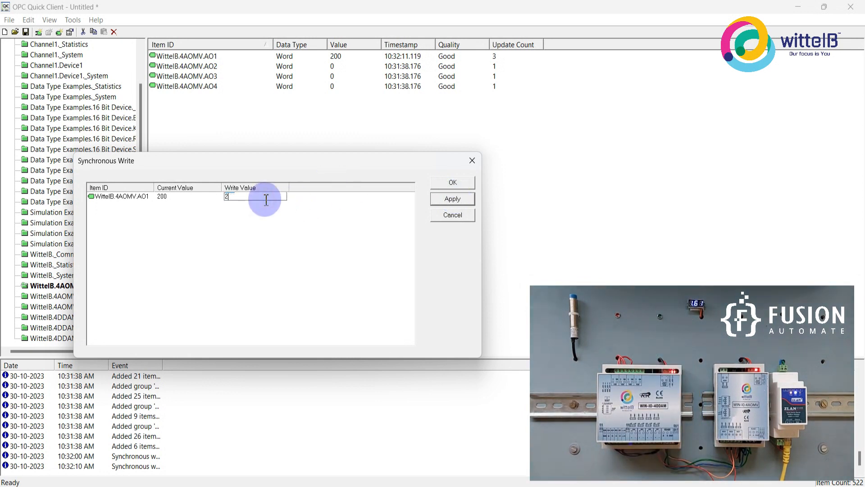
{"action": "type", "text": "500"}
{"action": "key", "text": "Return"}
{"action": "left_click", "coordinate": [444, 199]}
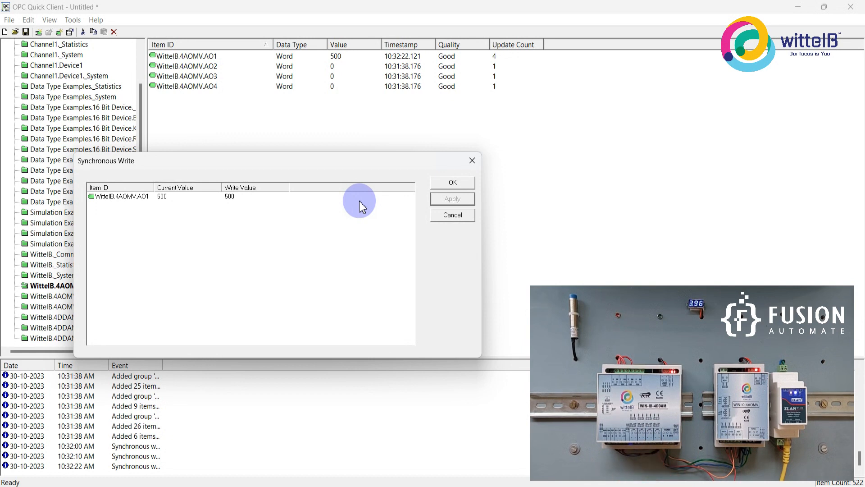
{"action": "left_click", "coordinate": [450, 183]}
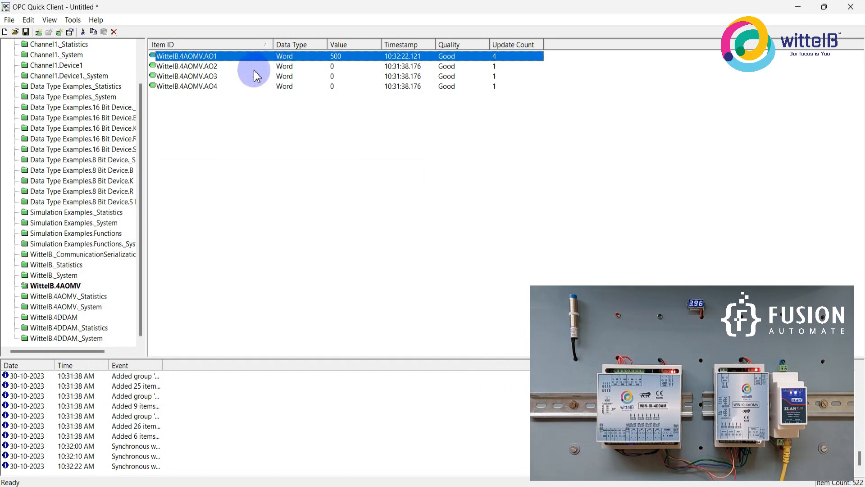
Check the value of the AI1 item in the WittelB.4DDAM group before driving AO2.
{"action": "left_click", "coordinate": [224, 68]}
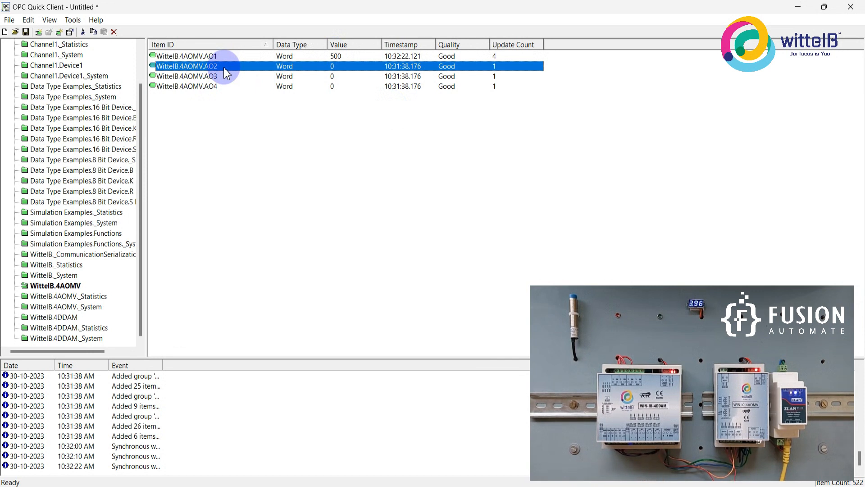
{"action": "left_click", "coordinate": [65, 320]}
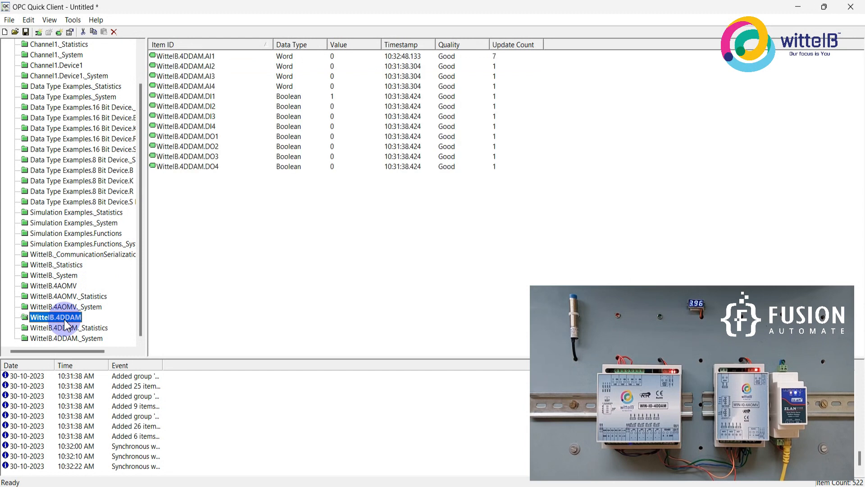
{"action": "left_click", "coordinate": [204, 58]}
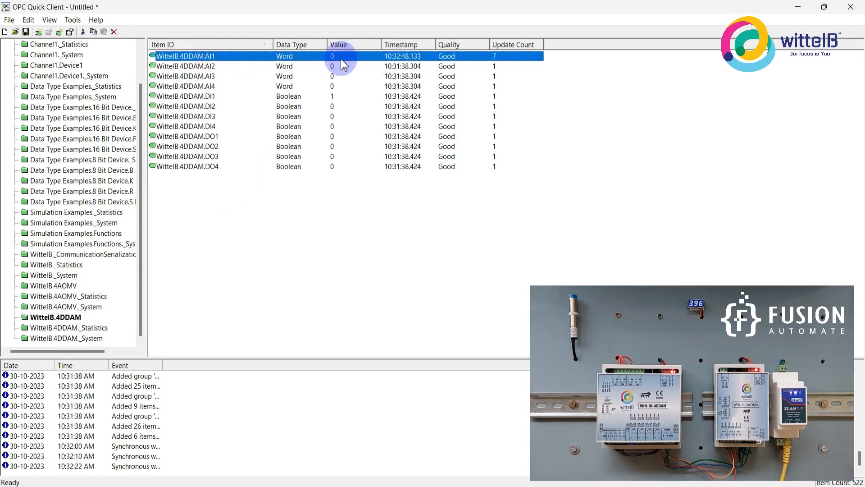
Write 400 synchronously to the WittelB.4AOMV.AO2 item and check the AI1 reading in the WittelB.4DDAM group.
{"action": "left_click", "coordinate": [54, 286]}
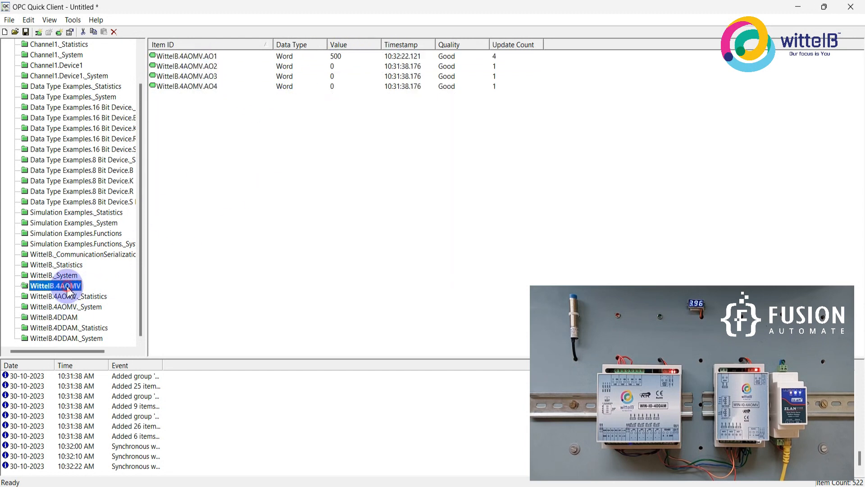
{"action": "left_click", "coordinate": [333, 67]}
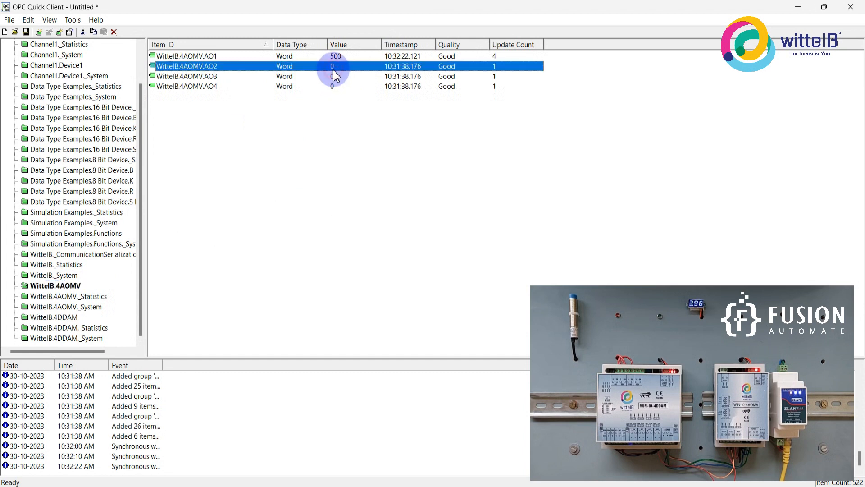
{"action": "right_click", "coordinate": [334, 68]}
{"action": "left_click", "coordinate": [399, 150]}
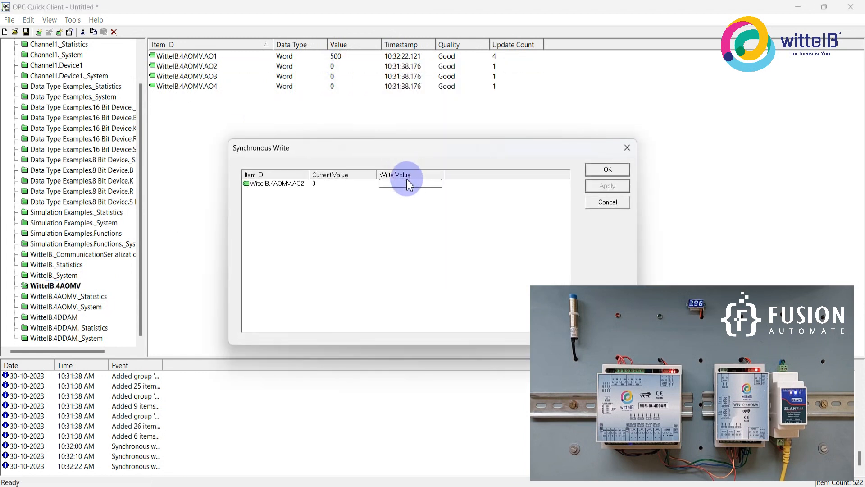
{"action": "type", "text": "400"}
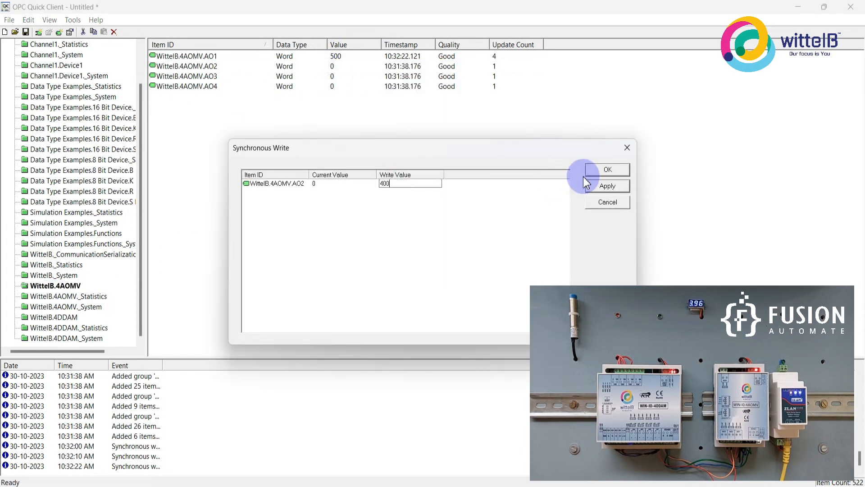
{"action": "left_click", "coordinate": [594, 185]}
{"action": "left_click", "coordinate": [608, 170]}
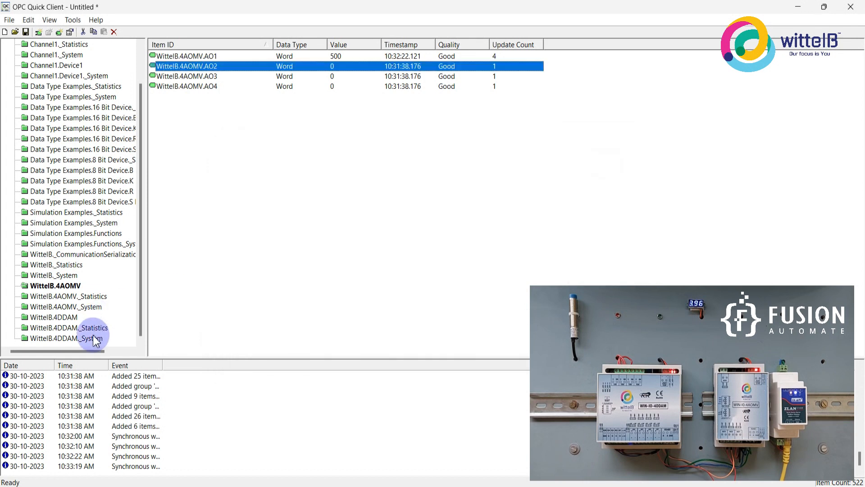
{"action": "left_click", "coordinate": [71, 319]}
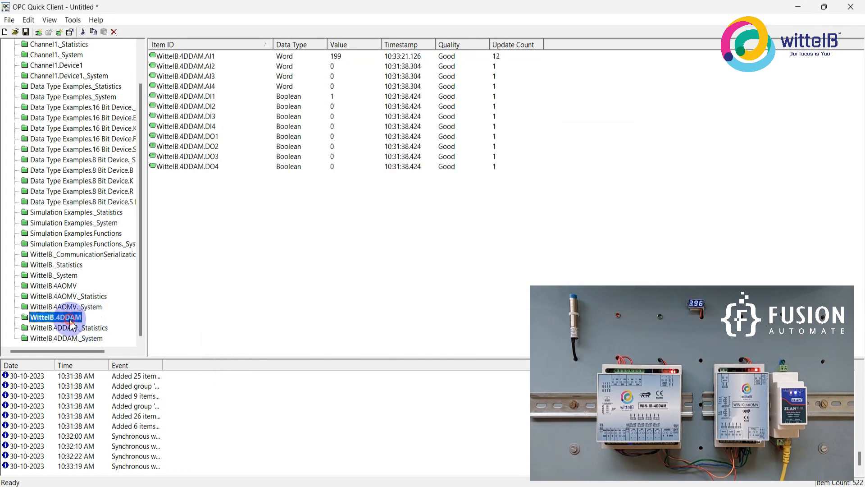
{"action": "left_click", "coordinate": [334, 60]}
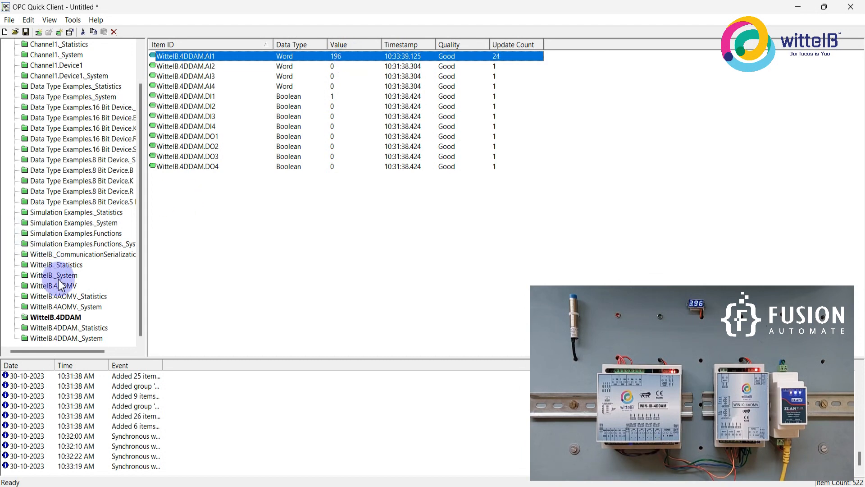
Write 700 synchronously to the WittelB.4AOMV.AO2 item and check the AI1 reading in the WittelB.4DDAM group.
{"action": "left_click", "coordinate": [60, 286]}
{"action": "right_click", "coordinate": [335, 67]}
{"action": "left_click", "coordinate": [389, 148]}
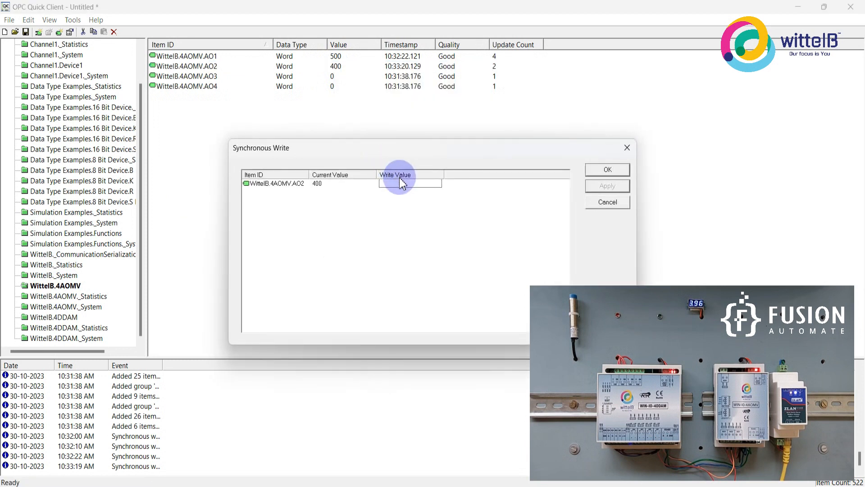
{"action": "type", "text": "700"}
{"action": "left_click", "coordinate": [599, 171]}
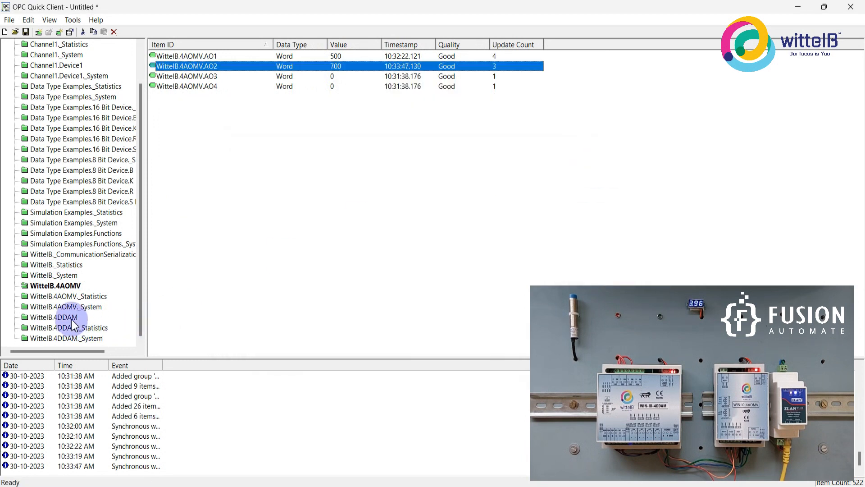
{"action": "left_click", "coordinate": [71, 318]}
{"action": "left_click", "coordinate": [341, 58]}
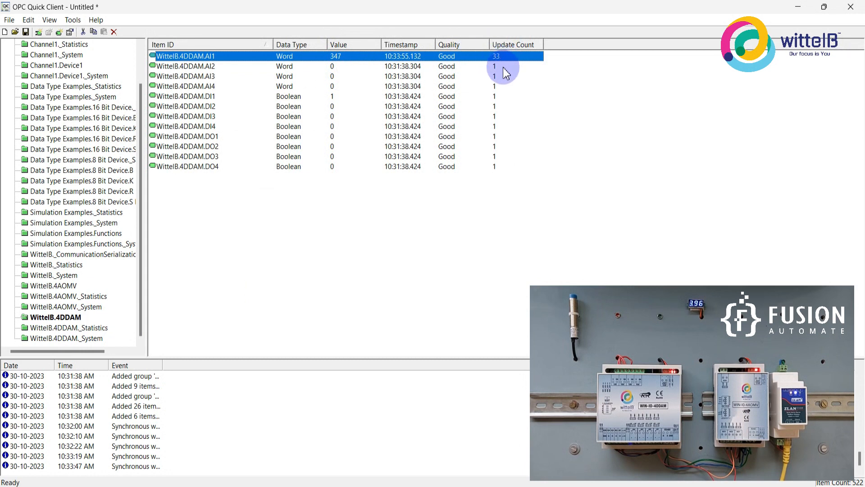
Compare the output values in the WittelB.4AOMV group with the AI1 reading in the WittelB.4DDAM group.
{"action": "left_click", "coordinate": [70, 287]}
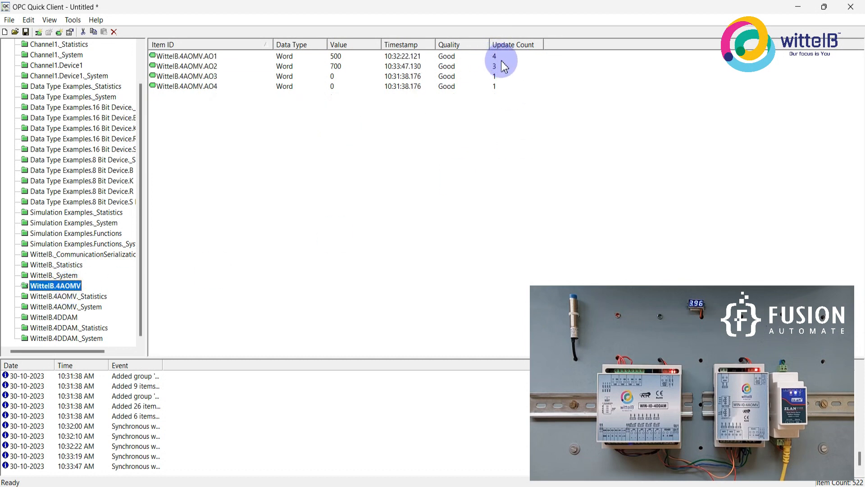
{"action": "left_click", "coordinate": [47, 318]}
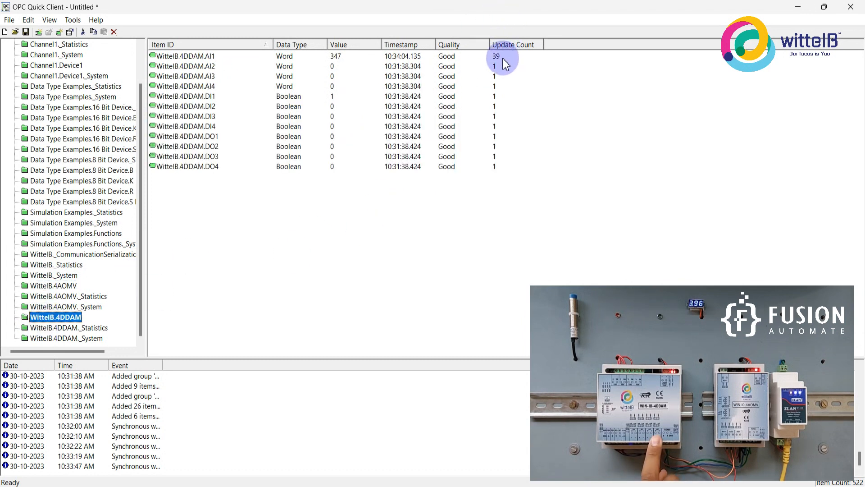
{"action": "left_click", "coordinate": [351, 58]}
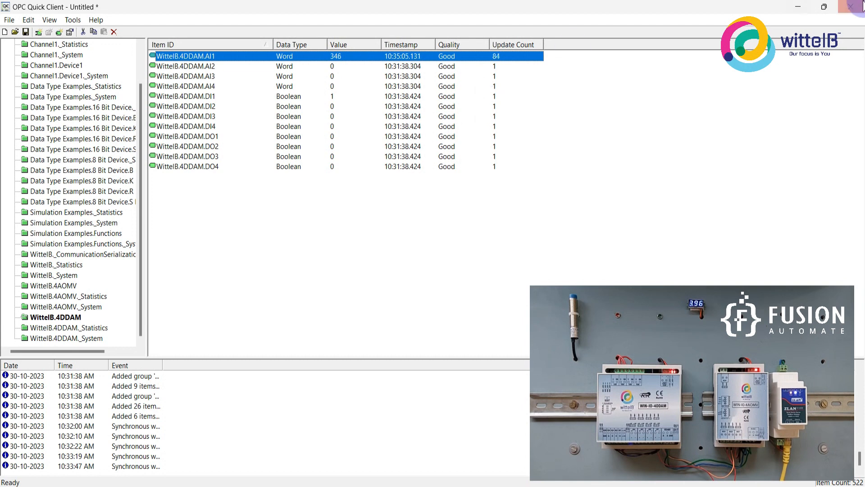
Return to KEPServerEX and examine the Modbus channel types offered for a new channel, leaving the wizard without creating one.
{"action": "left_click", "coordinate": [798, 7]}
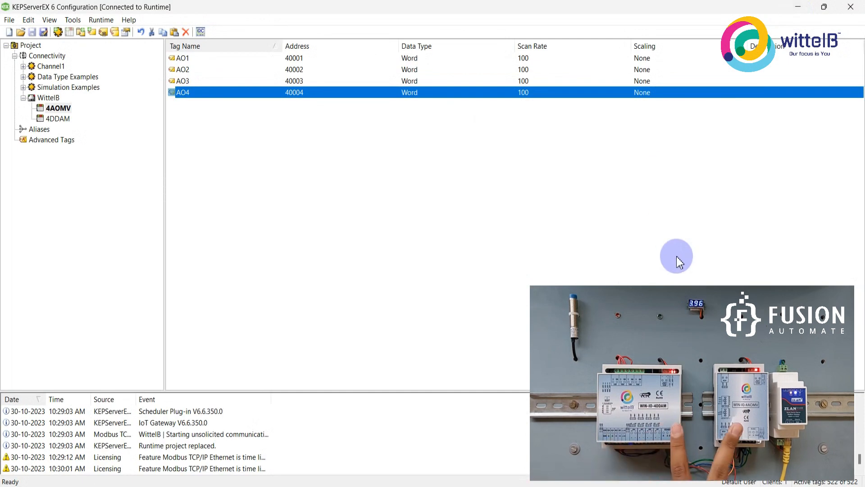
{"action": "left_click", "coordinate": [45, 57]}
{"action": "right_click", "coordinate": [45, 59]}
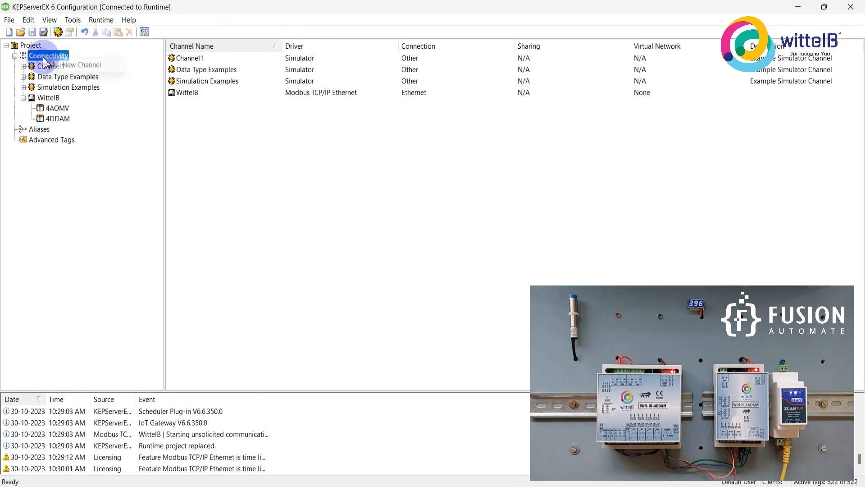
{"action": "left_click", "coordinate": [81, 64]}
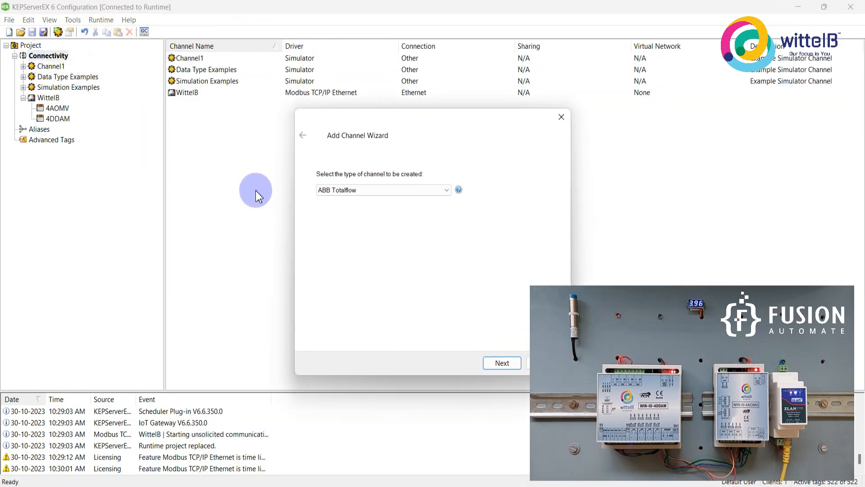
{"action": "left_click", "coordinate": [377, 190]}
{"action": "type", "text": "mo"}
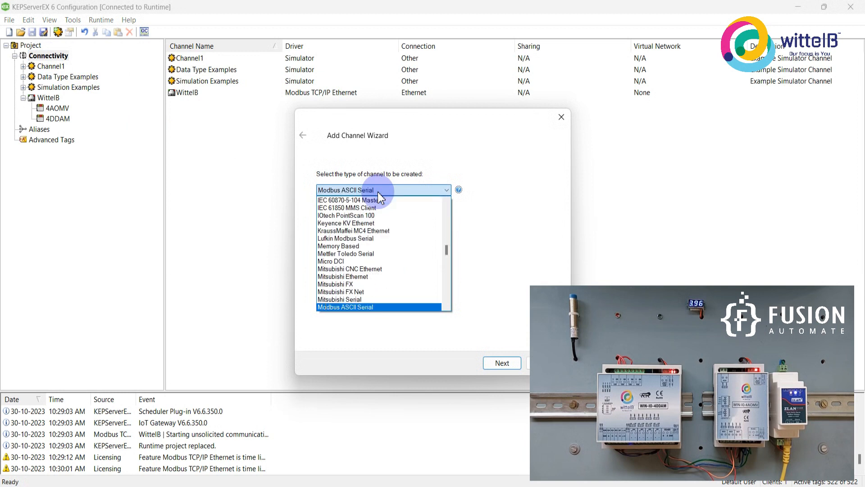
{"action": "scroll", "coordinate": [378, 293], "scroll_direction": "down", "scroll_amount": 2}
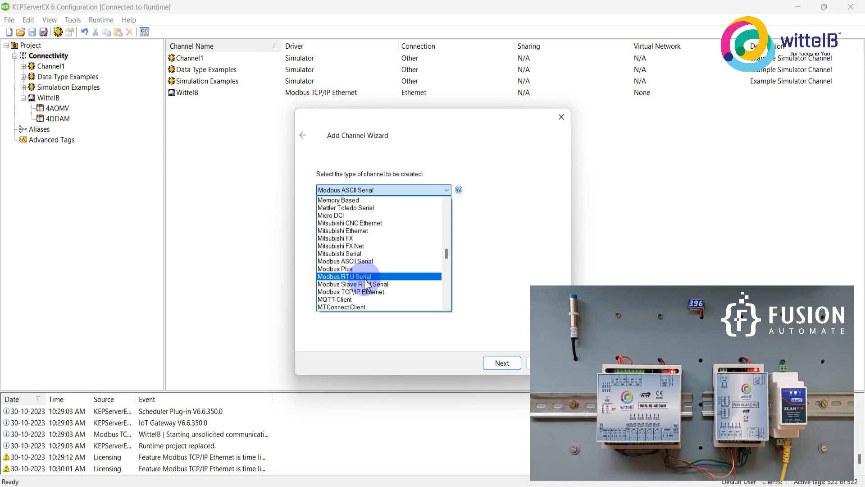
{"action": "left_click", "coordinate": [561, 117]}
{"action": "left_click", "coordinate": [561, 116]}
Show the tags of the 4AOMV device and minimize the KEPServerEX configuration window.
{"action": "left_click", "coordinate": [58, 109]}
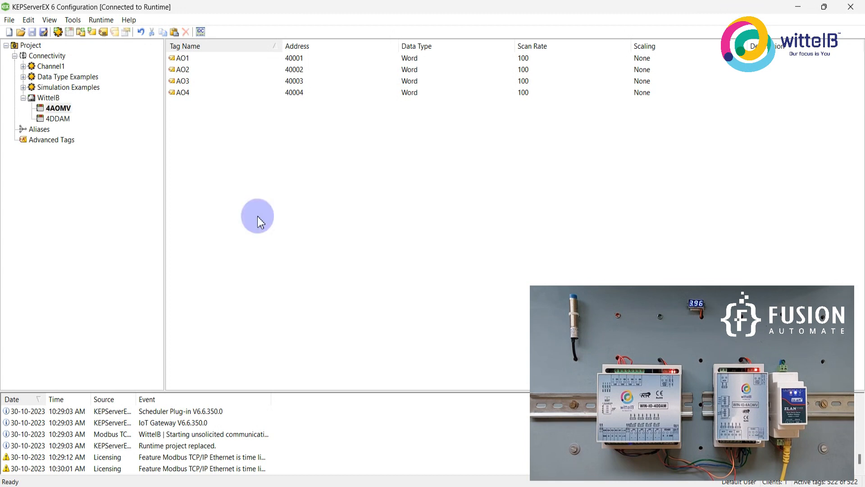
{"action": "left_click", "coordinate": [798, 6]}
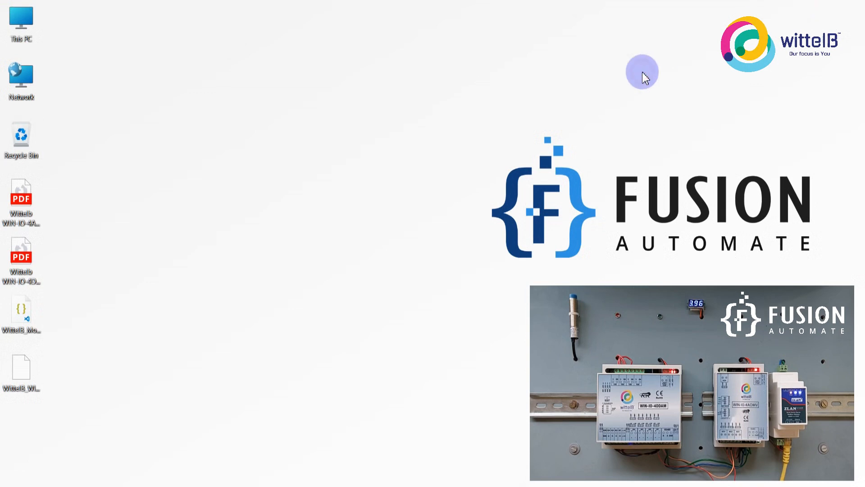